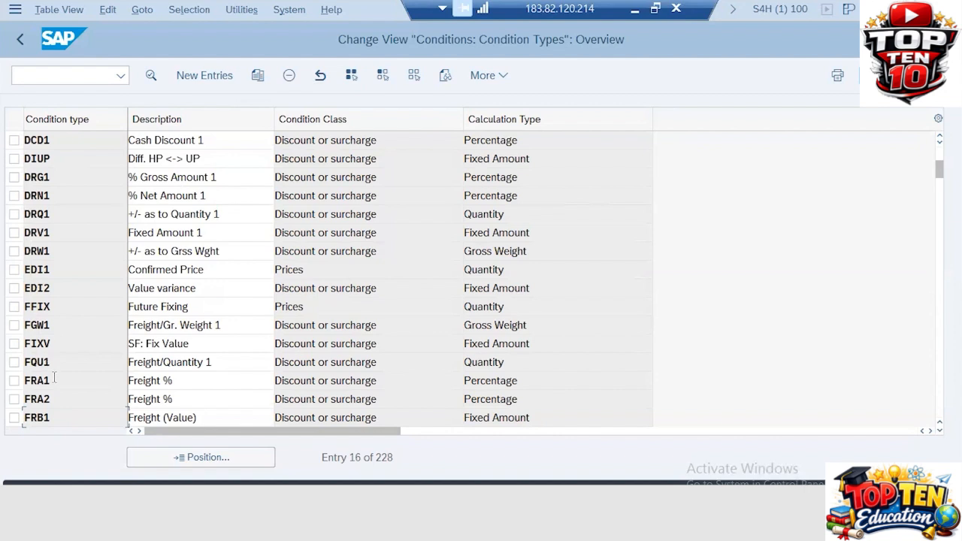
- Review the freight condition types FRA1, FRB1, FRB2 and FRC2 in the condition type list
left_click(60, 382)
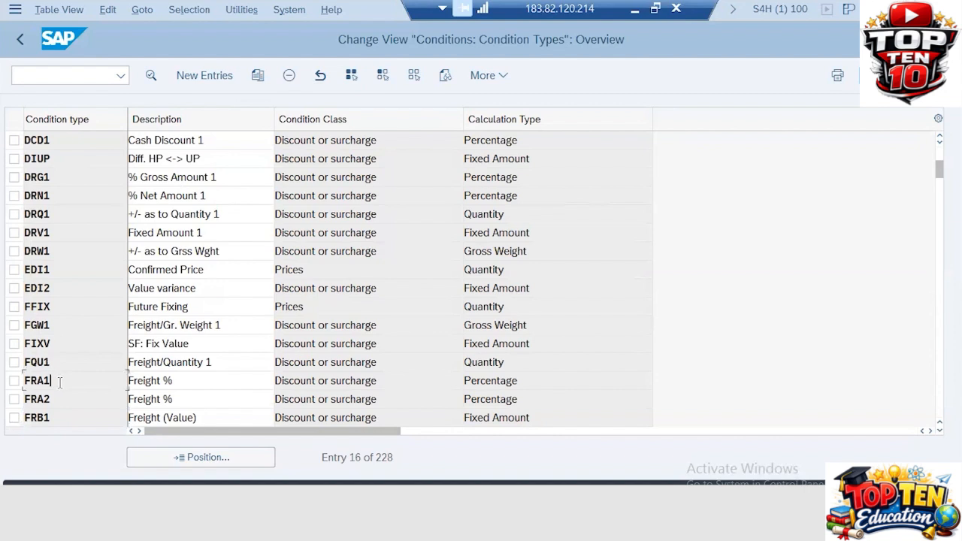
left_click(12, 382)
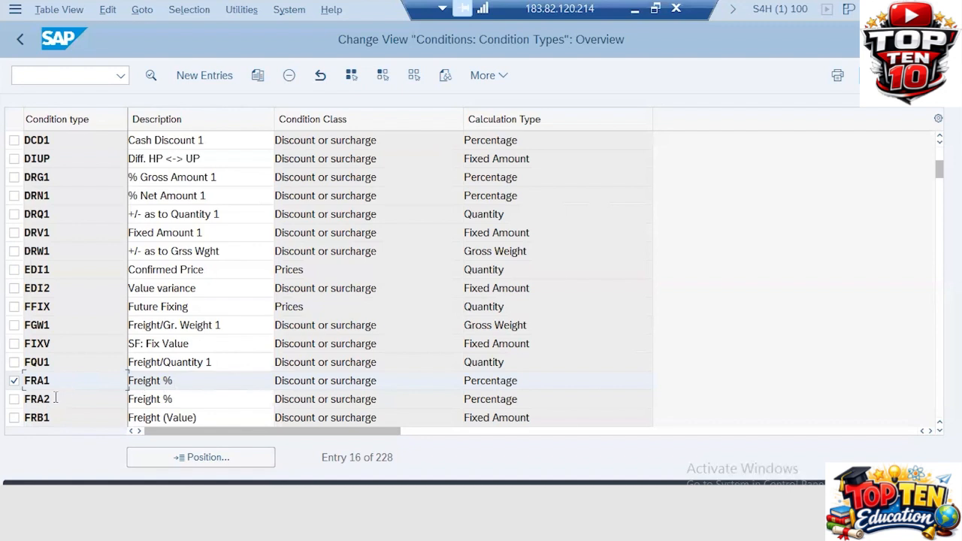
left_click(13, 380)
left_click(58, 417)
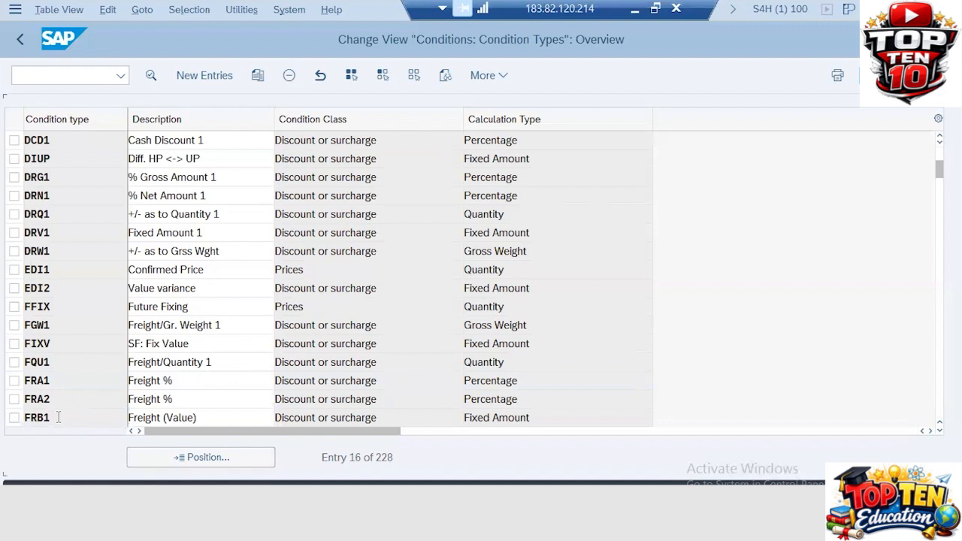
key("Page_Down")
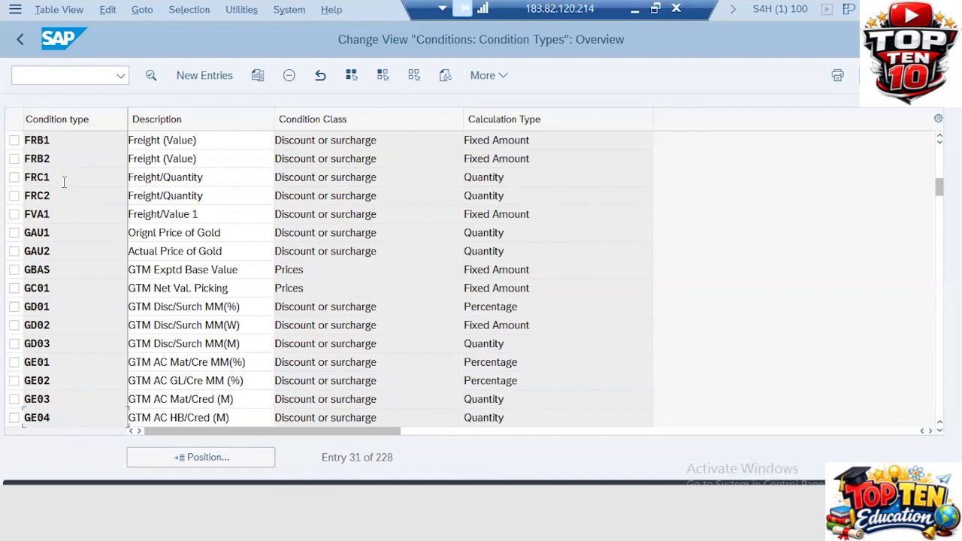
left_click(15, 160)
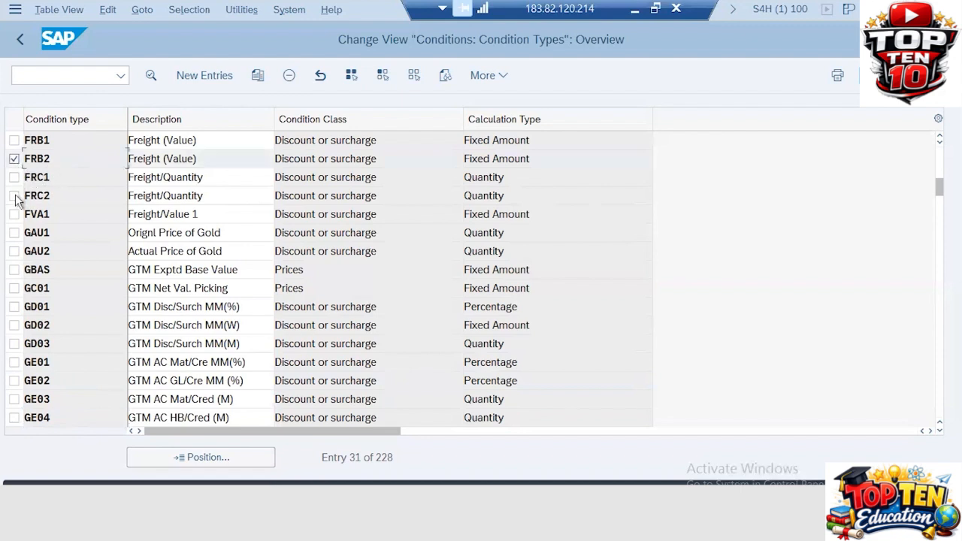
left_click(15, 196)
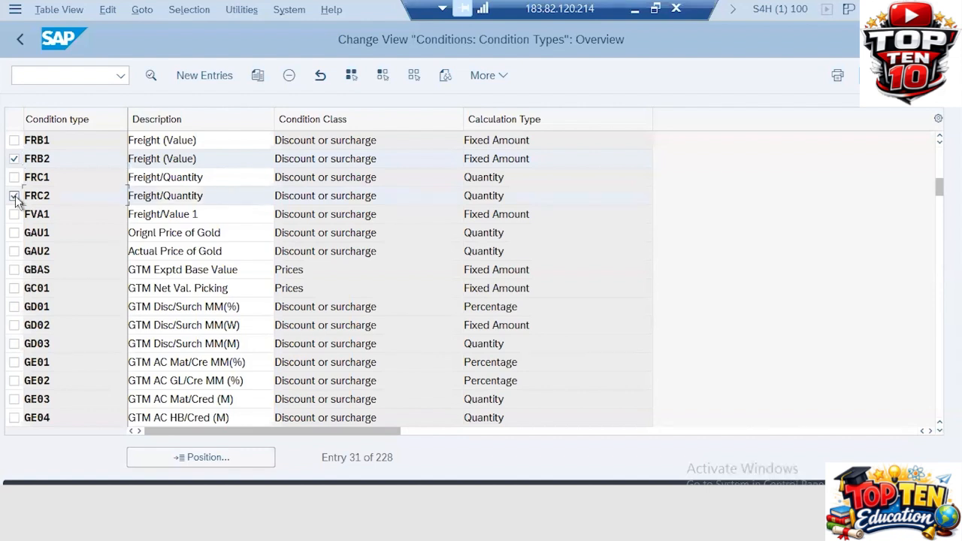
left_click(14, 197)
left_click(14, 160)
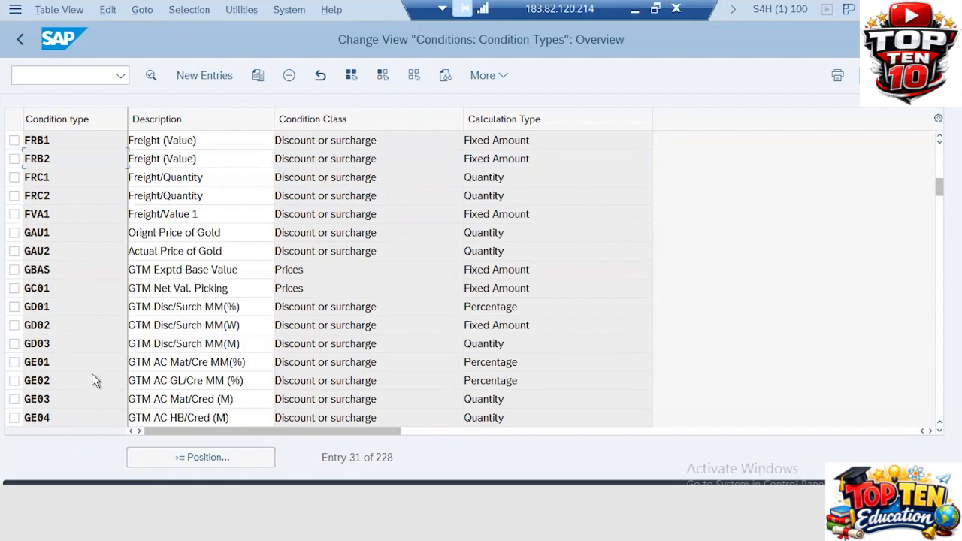
- Scroll further down the condition types to the PB00 gross price condition
scroll(94, 375, "down", 5)
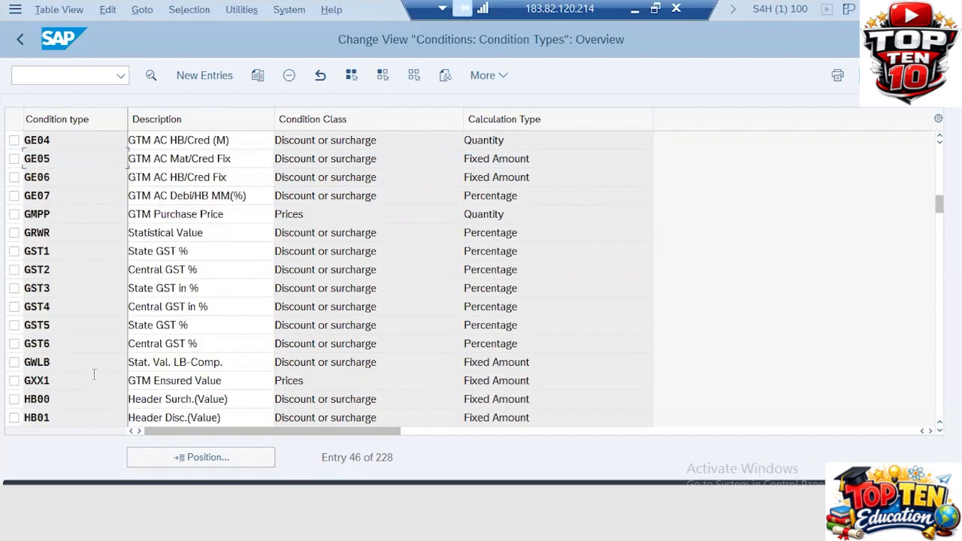
scroll(94, 375, "down", 5)
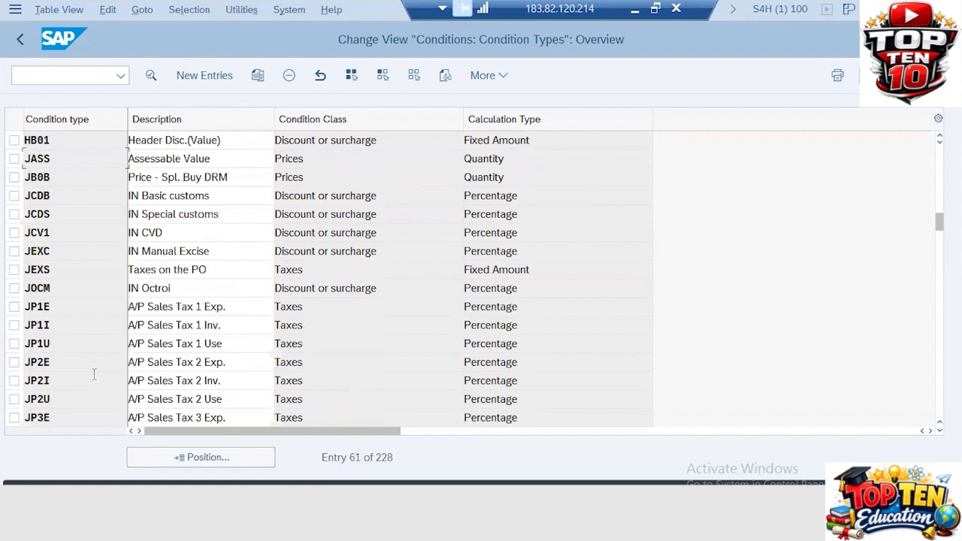
scroll(94, 375, "down", 5)
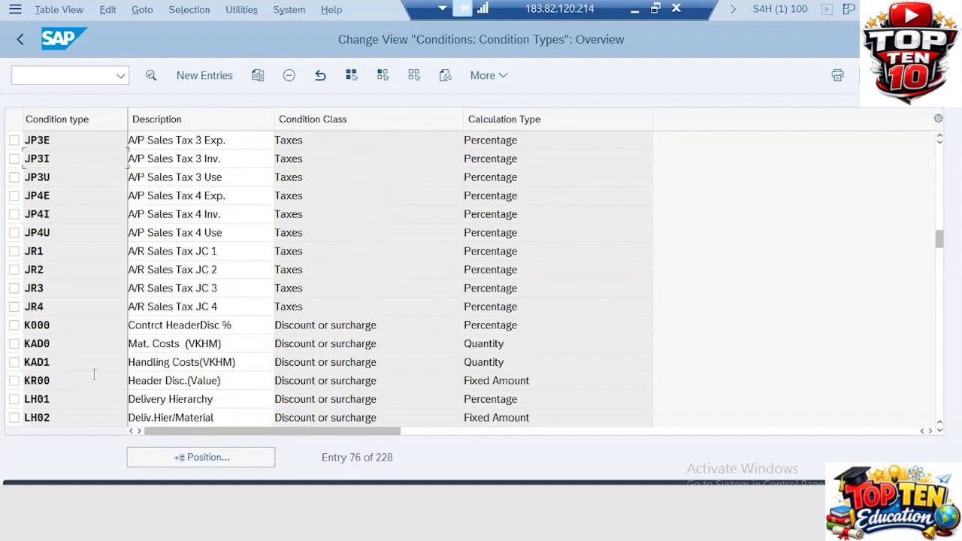
scroll(94, 374, "down", 5)
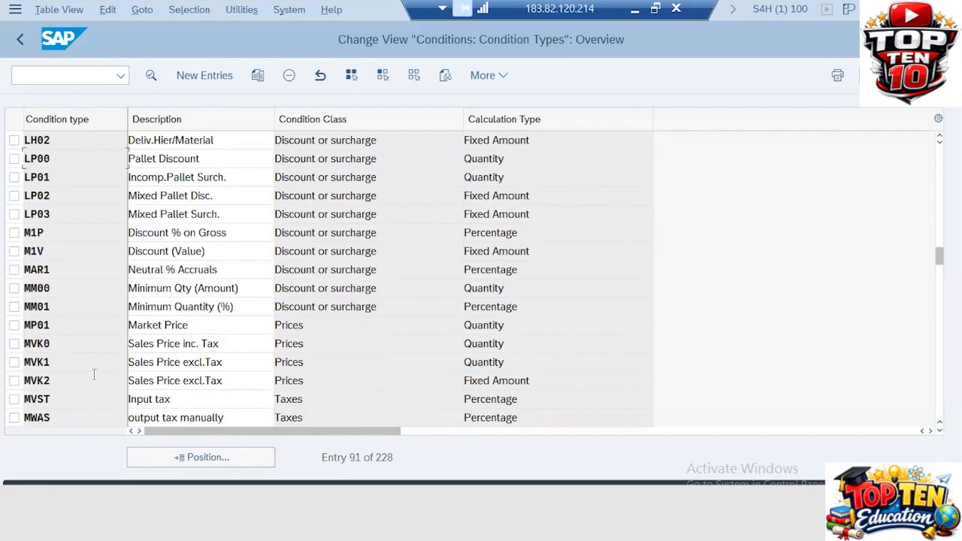
scroll(94, 374, "down", 5)
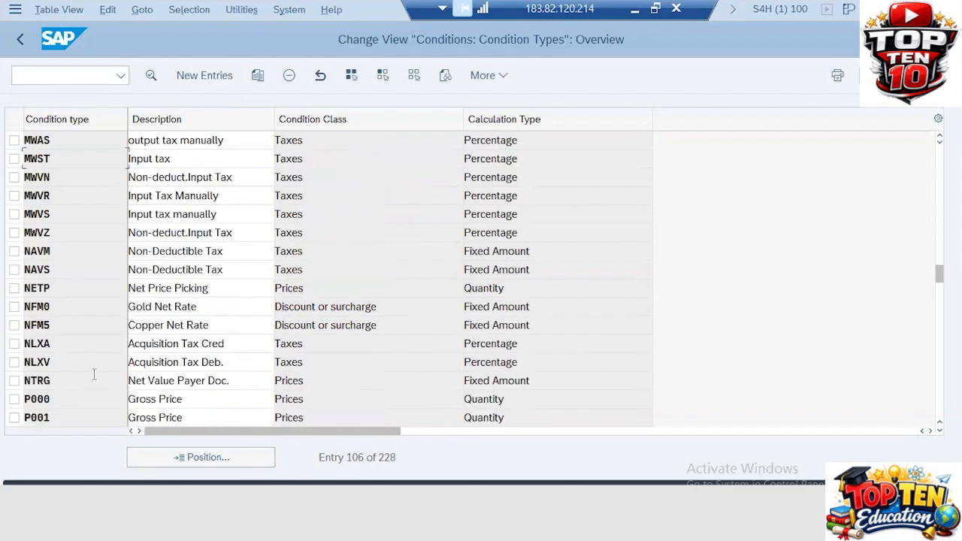
scroll(94, 374, "down", 5)
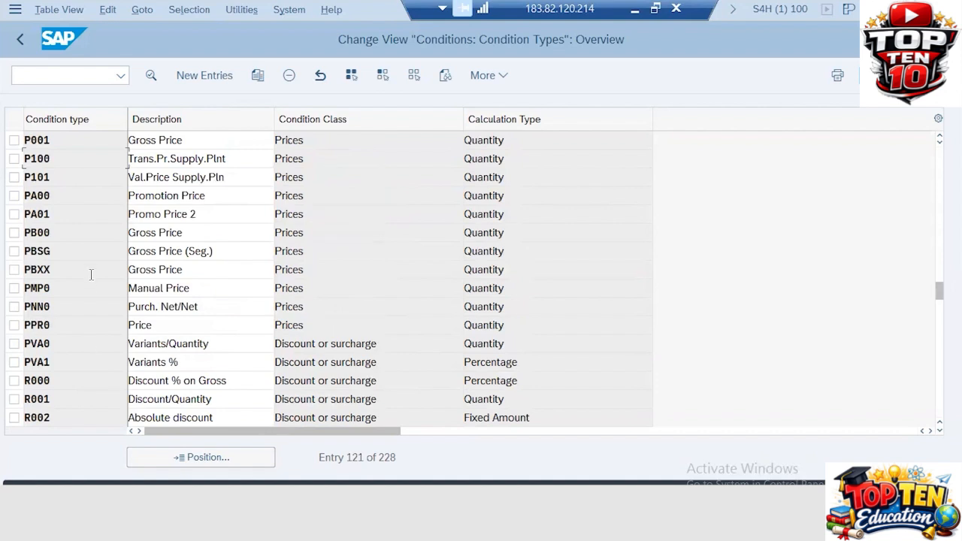
left_click(56, 233)
scroll(60, 418, "down", 5)
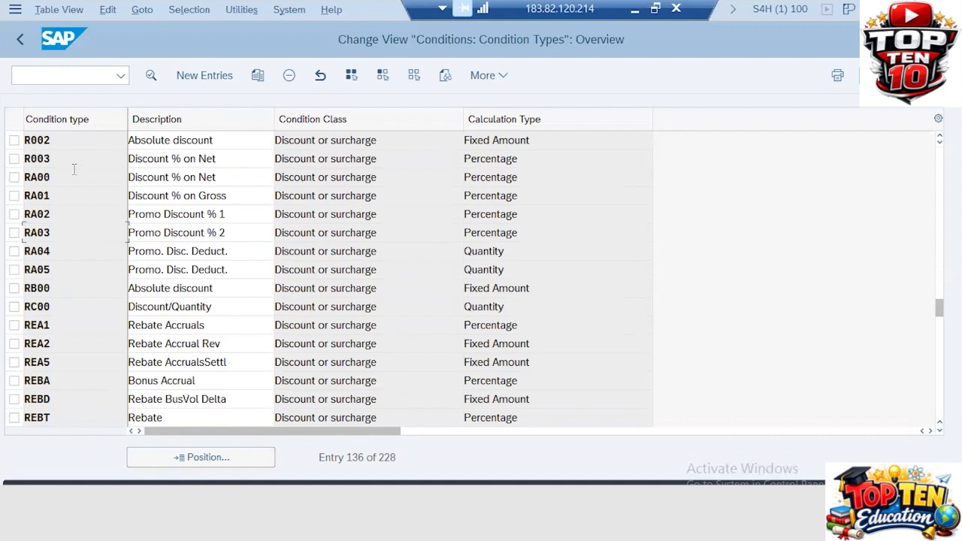
- Back in the IMG, run Set Calculation Schema - Purchasing and position the list on RM1000
left_click(19, 36)
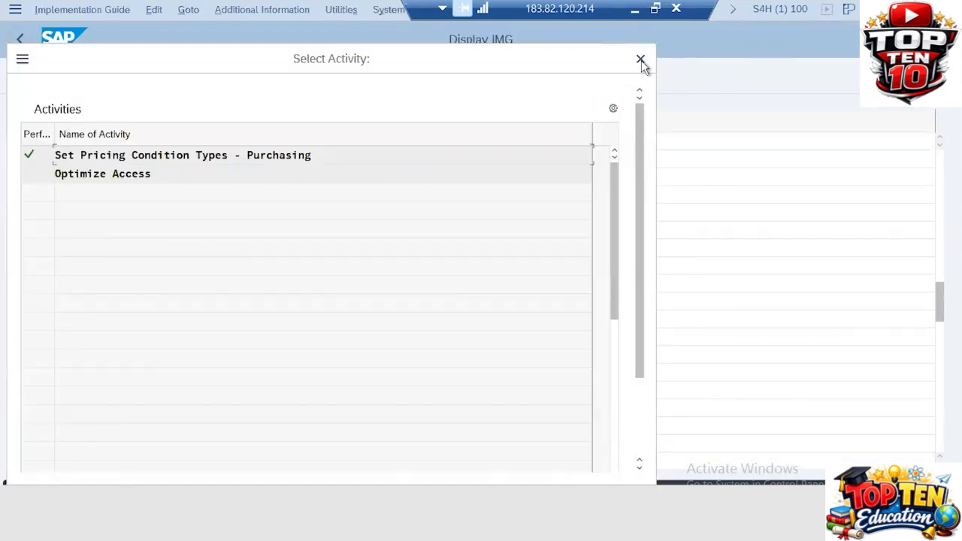
left_click(640, 59)
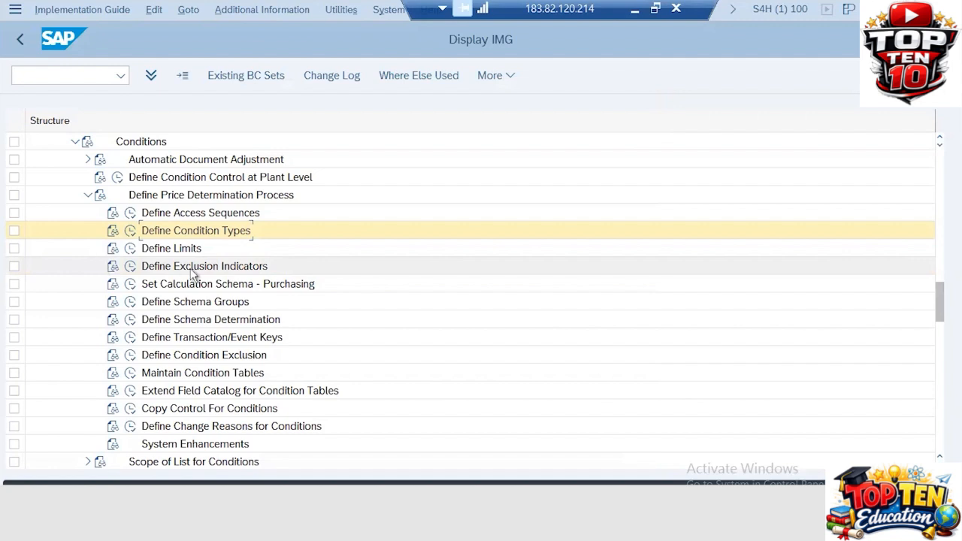
left_click(131, 285)
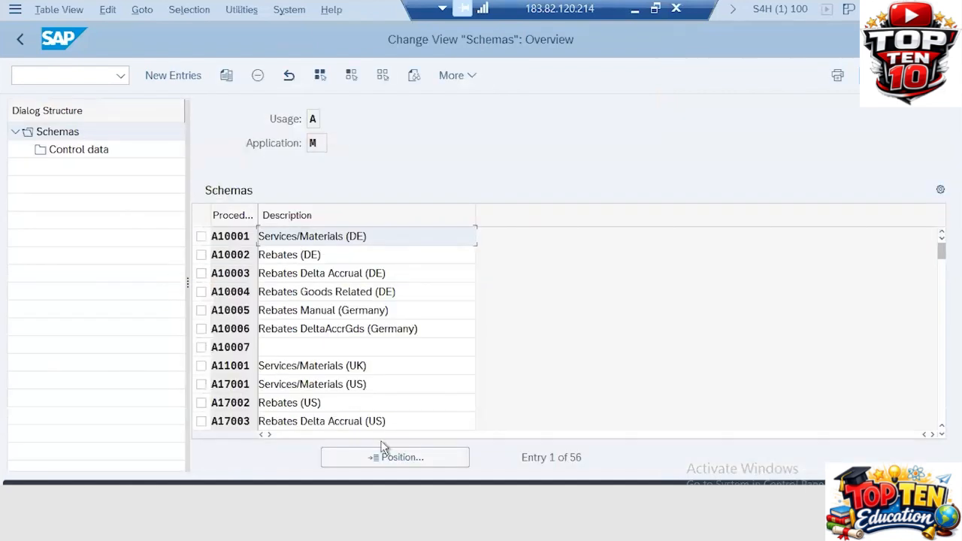
left_click(391, 457)
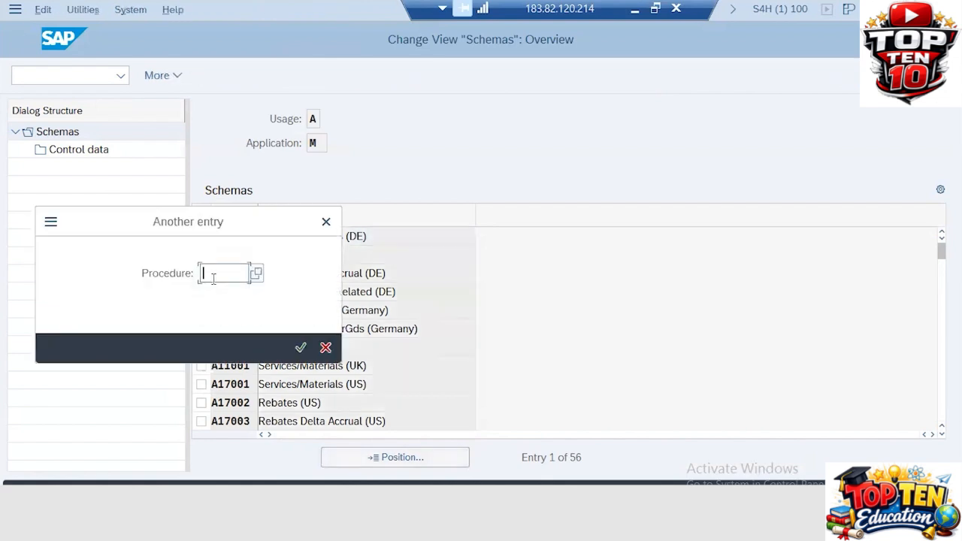
type("rm1")
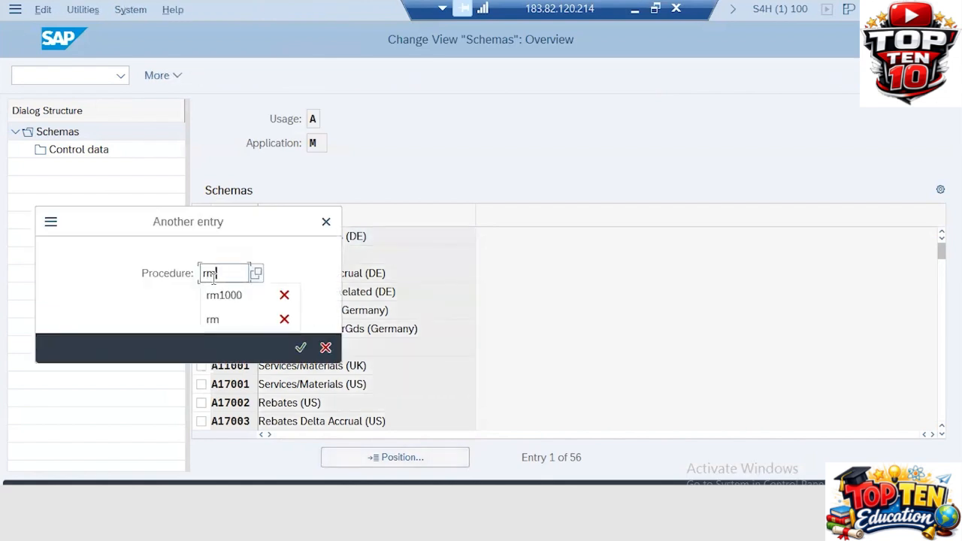
type("000")
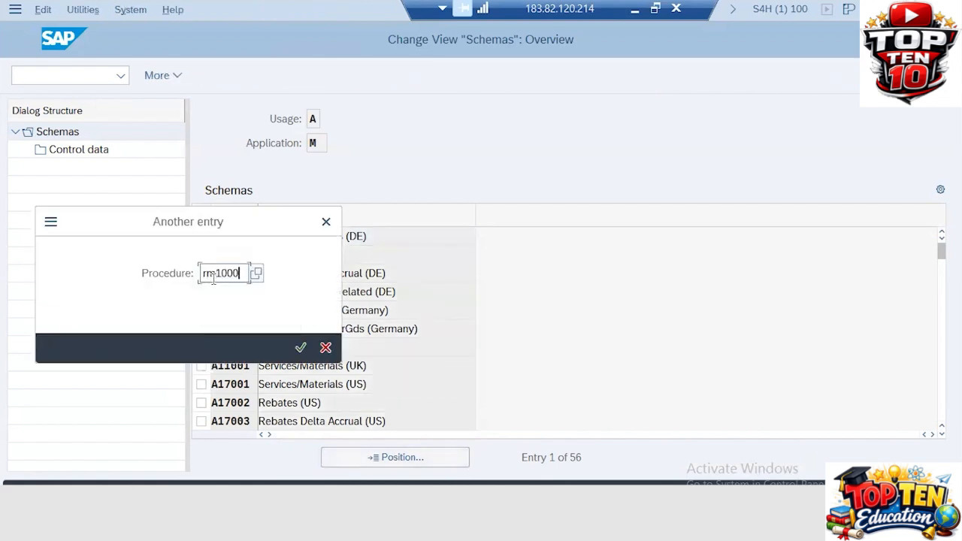
key("Return")
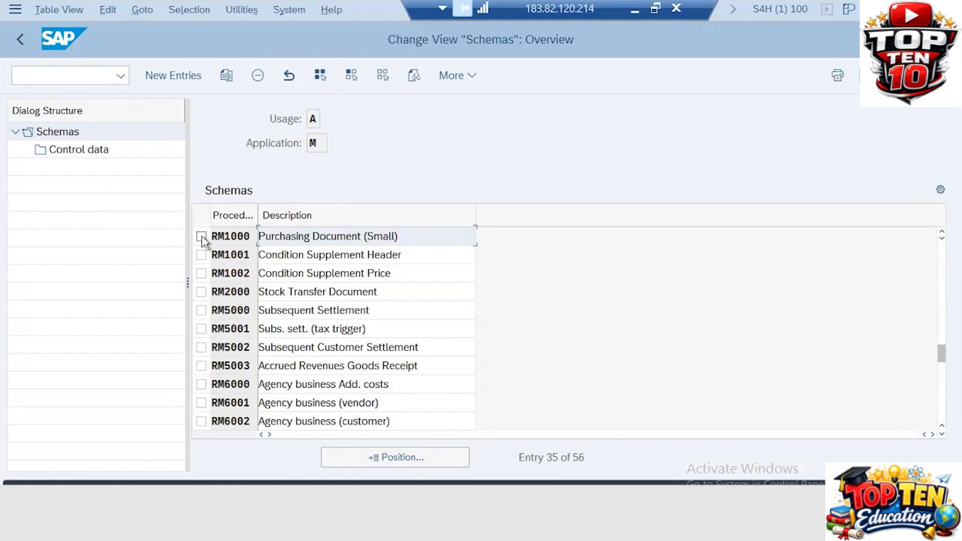
left_click(201, 237)
- Open RM1000's Control data and review discount steps R000, R001 and R002
left_click(79, 150)
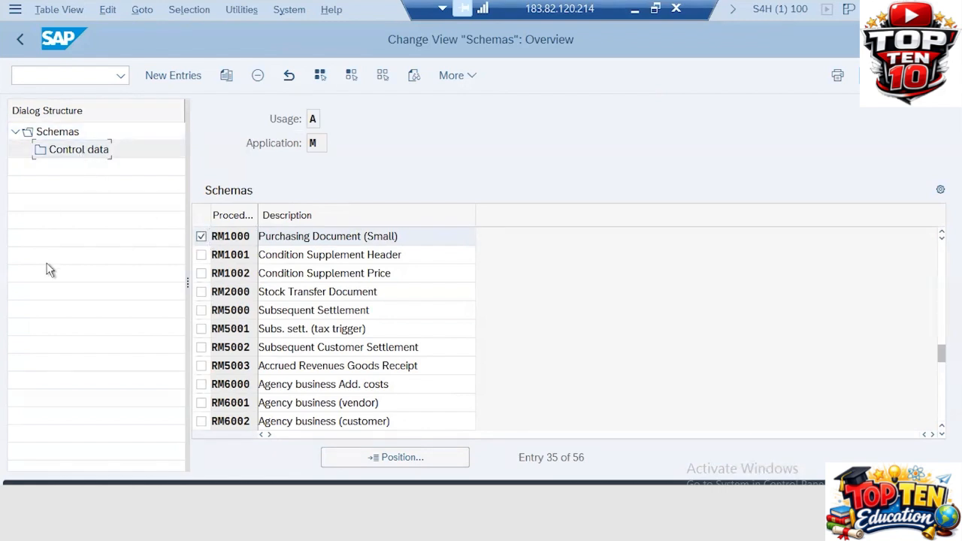
double_click(66, 151)
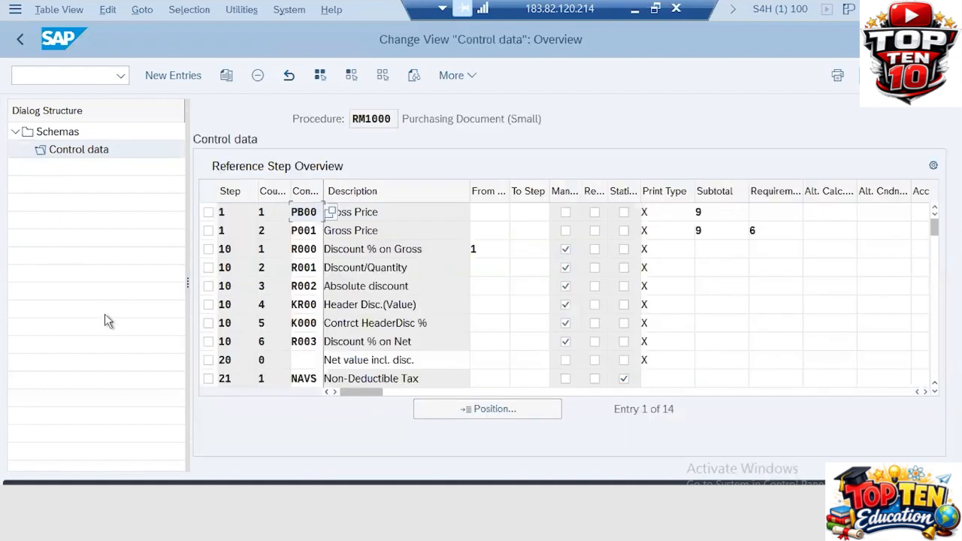
left_click(233, 213)
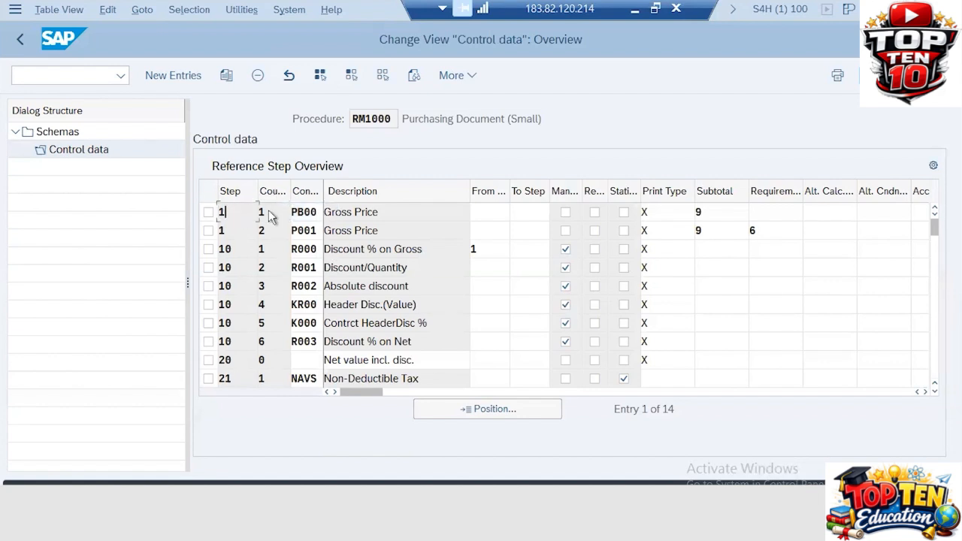
key("Tab")
key("Tab")
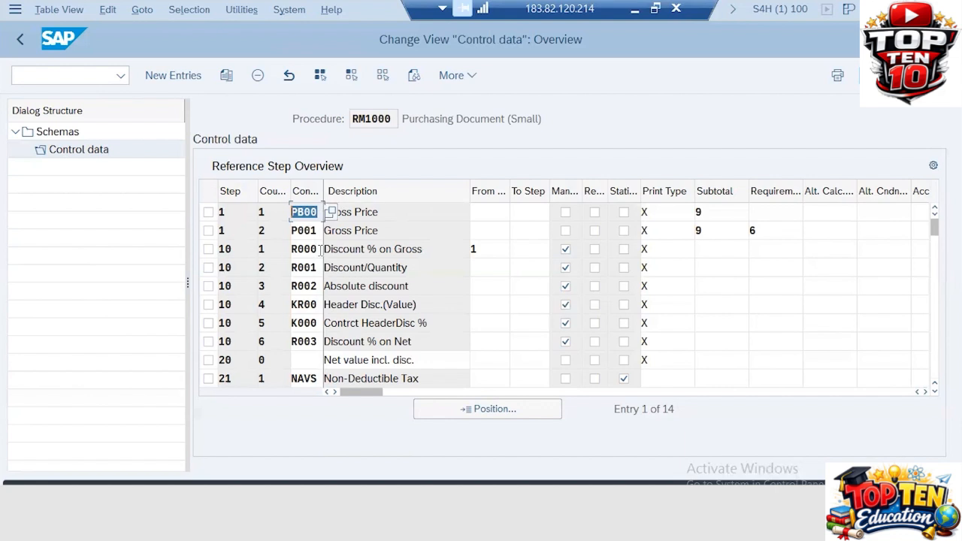
left_click(265, 249)
key("Tab")
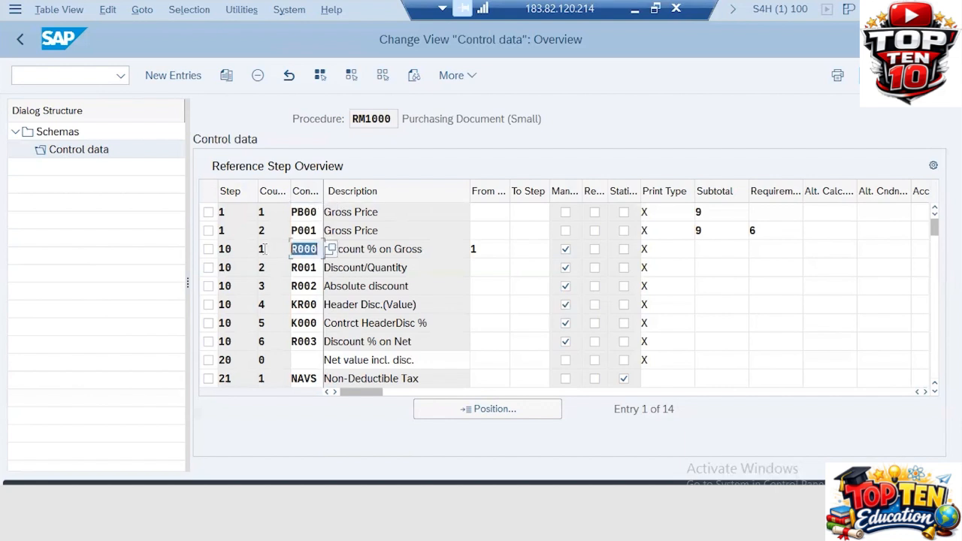
left_click(306, 267)
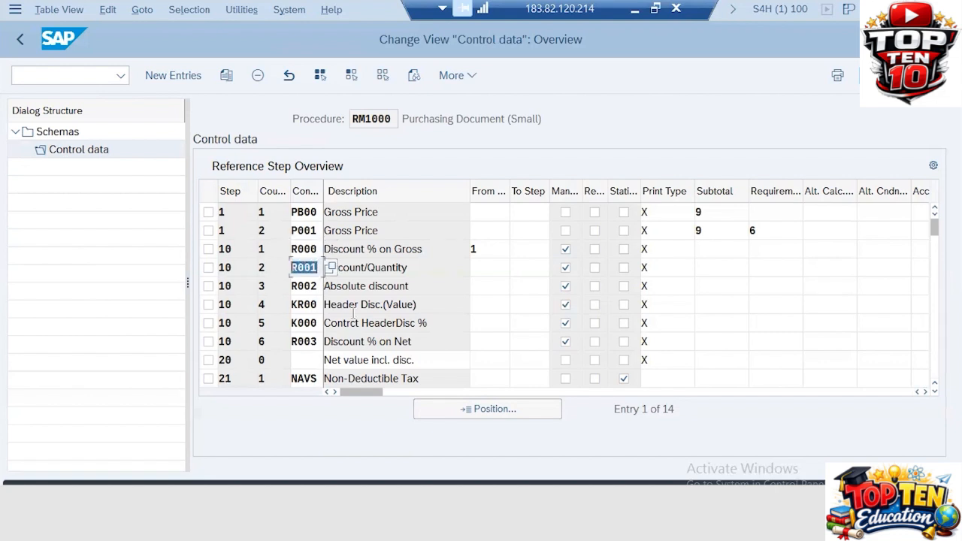
left_click(286, 285)
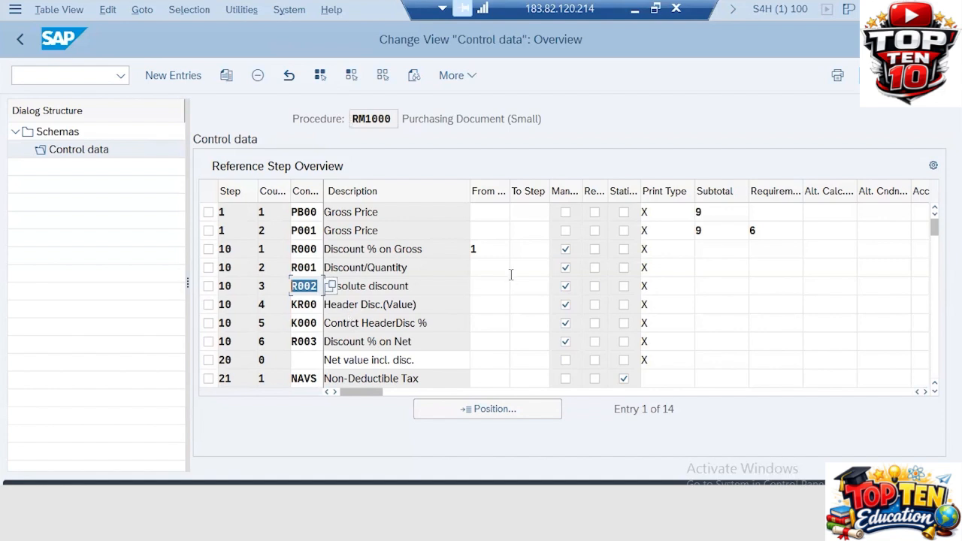
- Mark steps R000 and R003 as manual entry and select the NAVS condition in step 21
left_click(566, 250)
left_click(566, 342)
left_click(318, 380)
key("shift+Home")
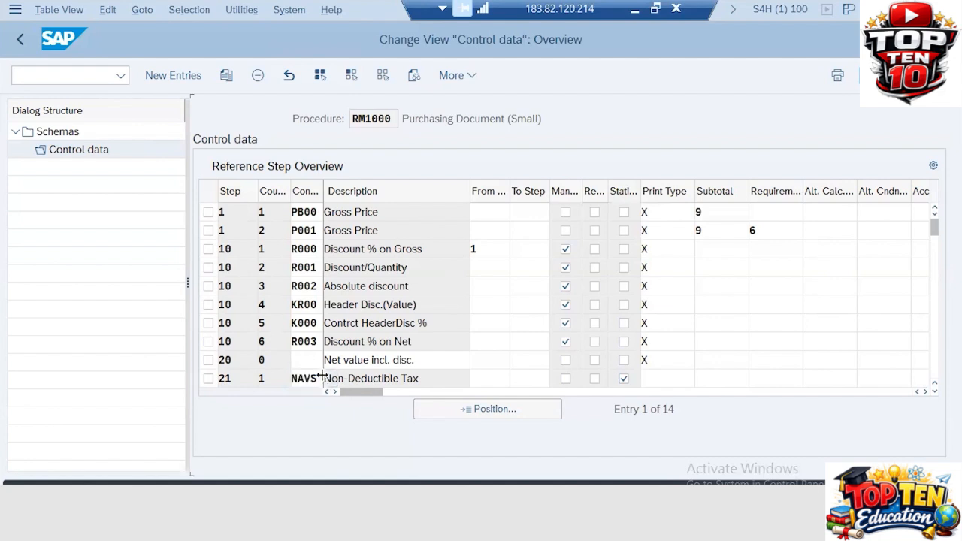
- Check the statistical flags on NAVS step 21 and SKTO step 35, then return to the IMG
scroll(318, 376, "down", 3)
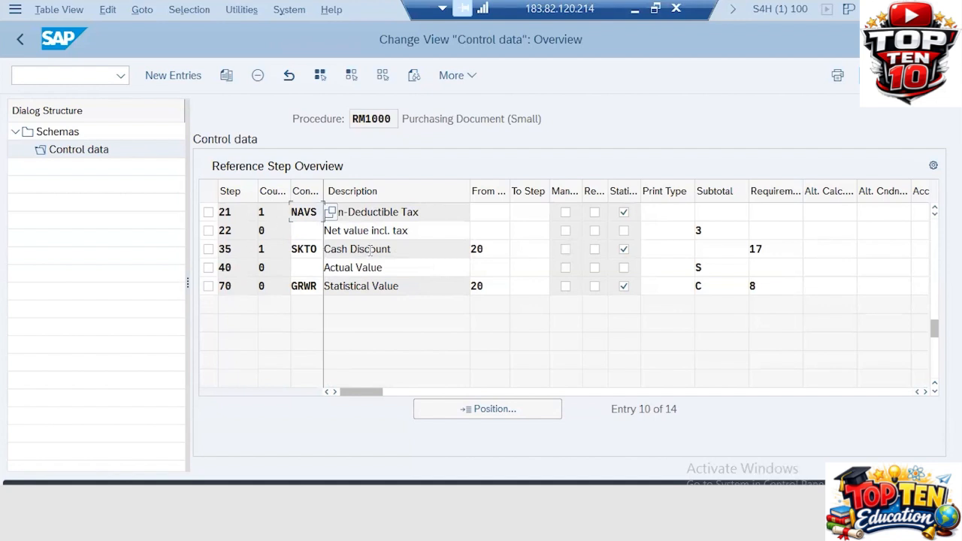
left_click(318, 286)
left_click(319, 250)
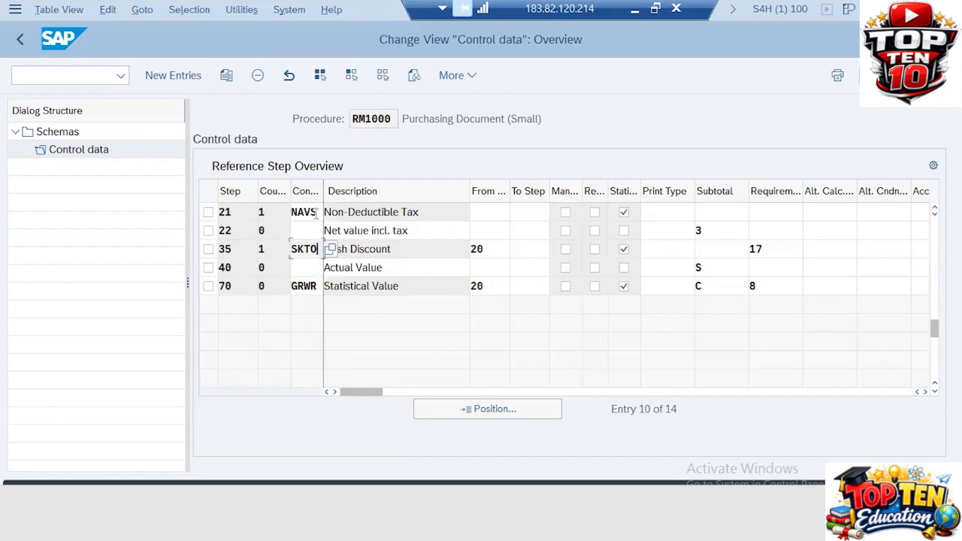
left_click(318, 212)
left_click(624, 214)
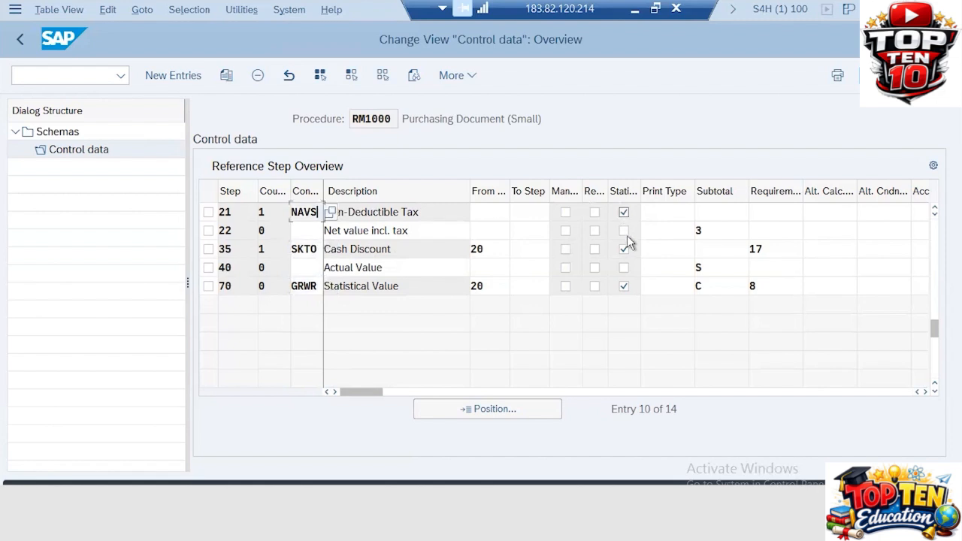
left_click(624, 250)
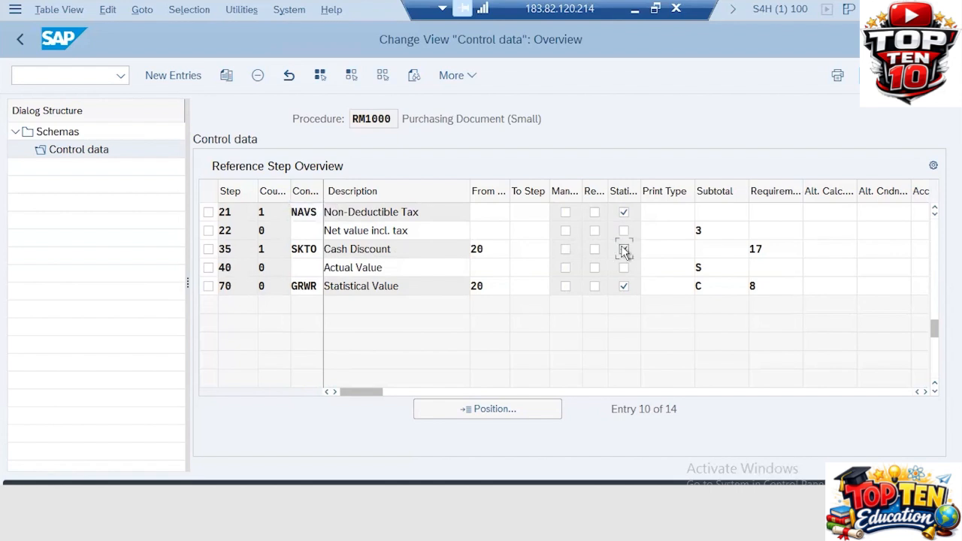
left_click(21, 40)
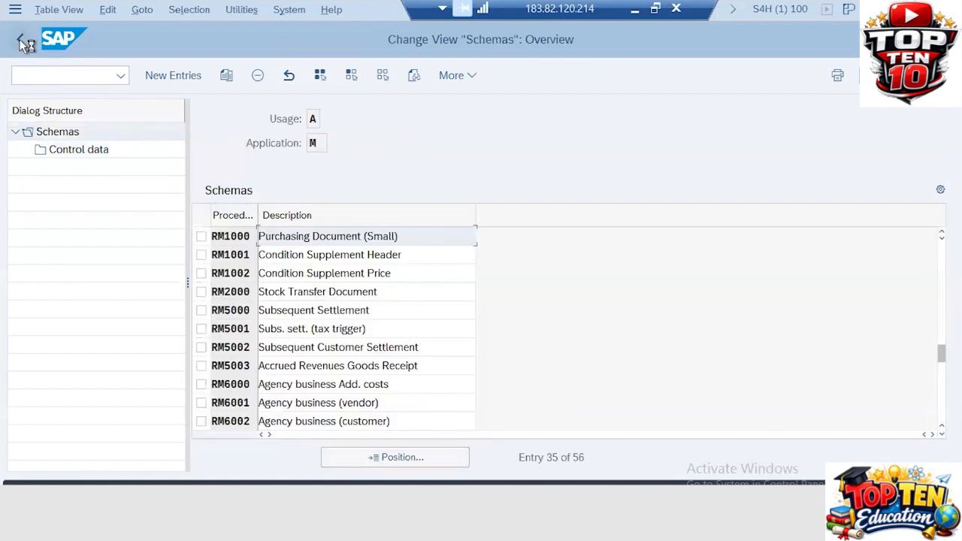
left_click(20, 40)
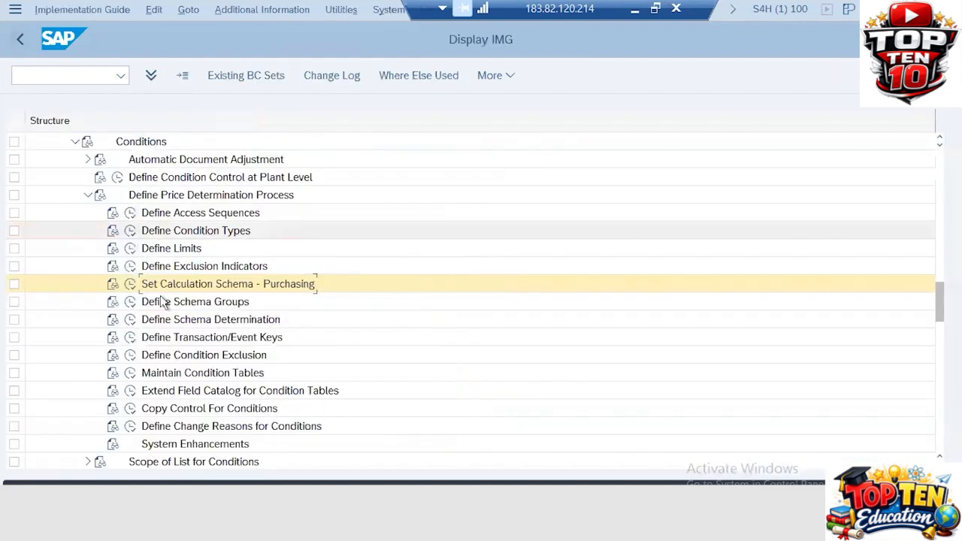
- Expand Define Schema Groups and open the Schema Groups for Suppliers table
left_click(229, 288)
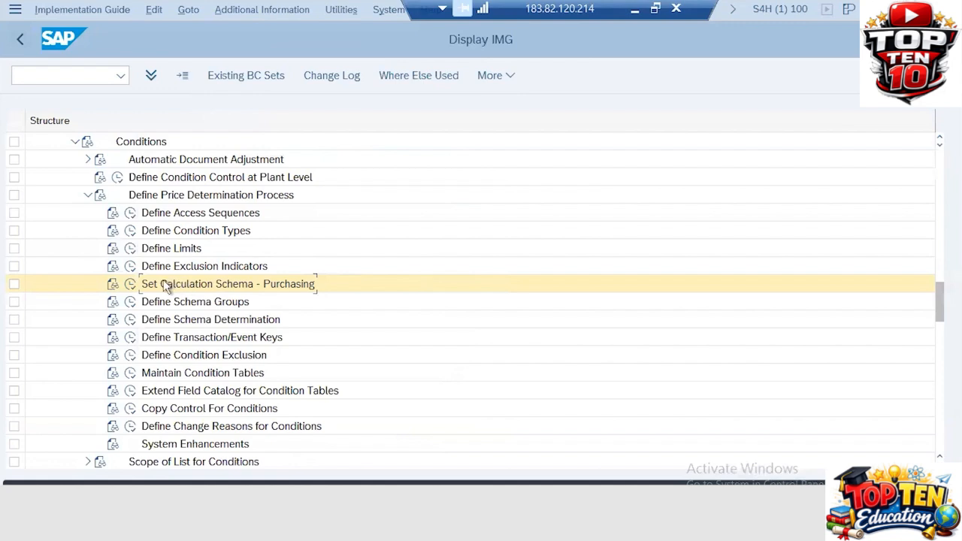
left_click(130, 302)
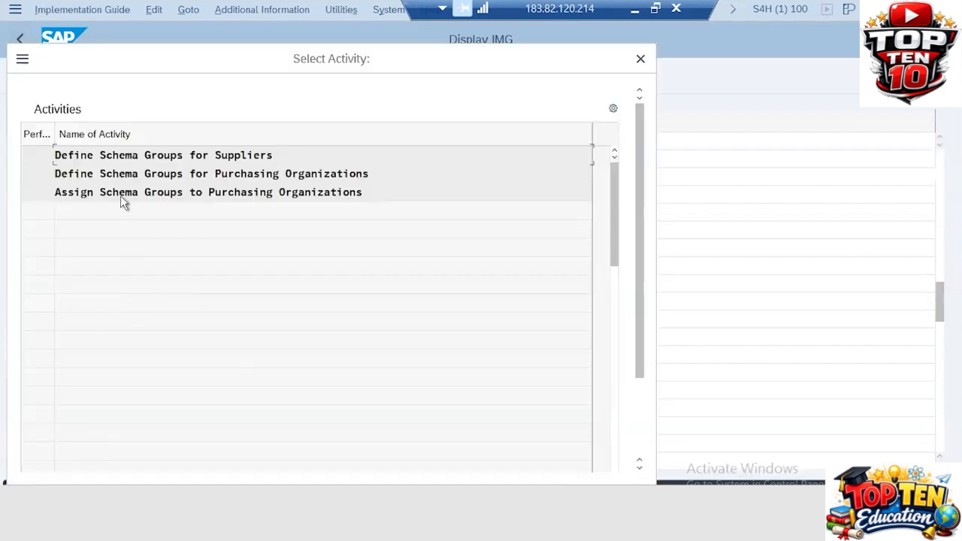
double_click(233, 156)
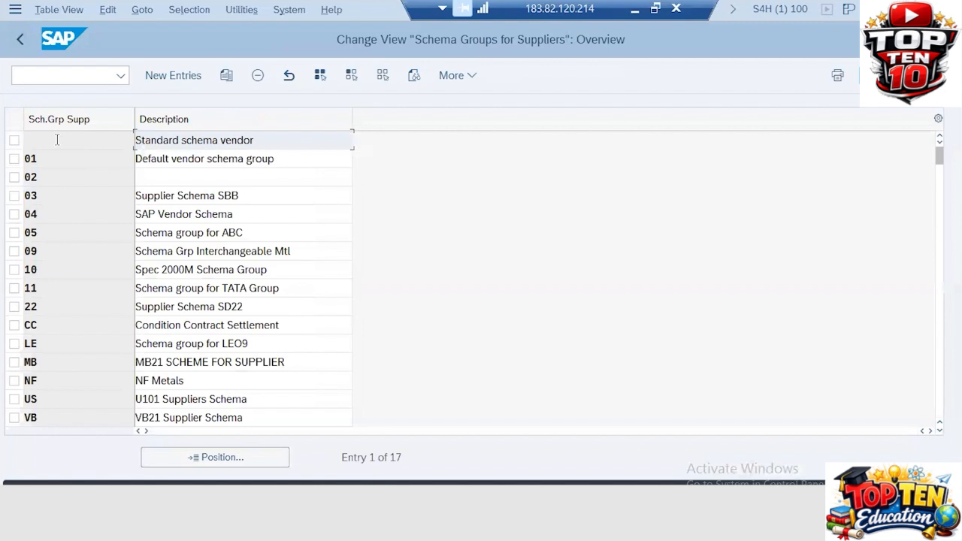
left_click(57, 140)
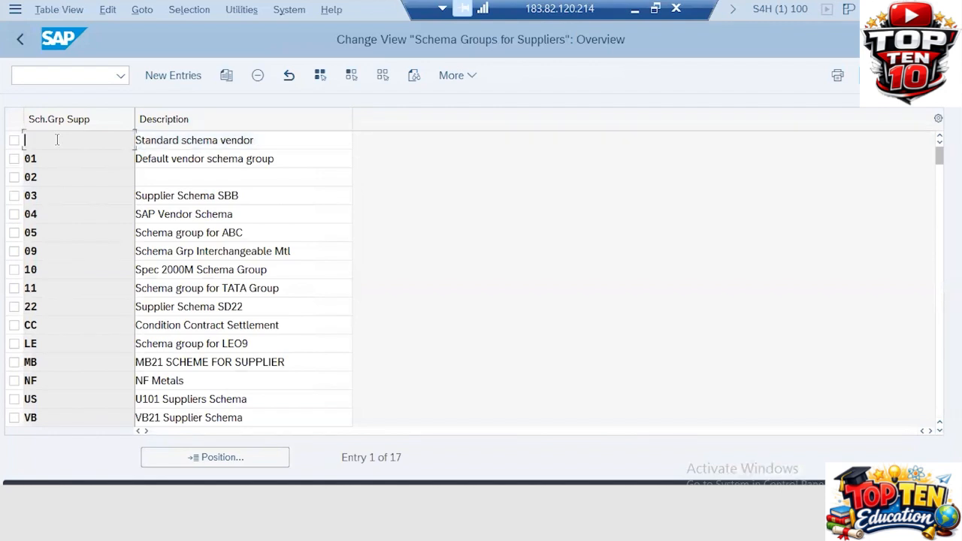
key("F1")
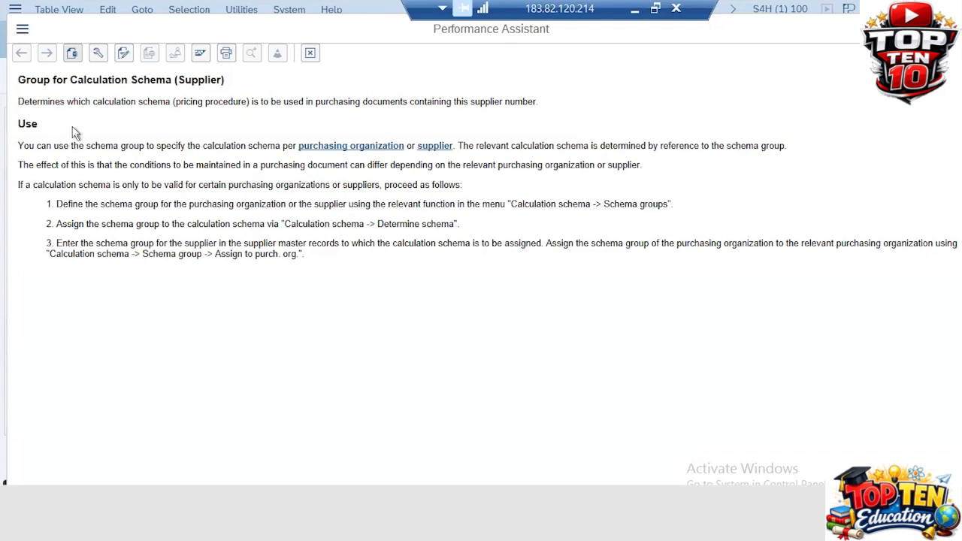
left_click(311, 57)
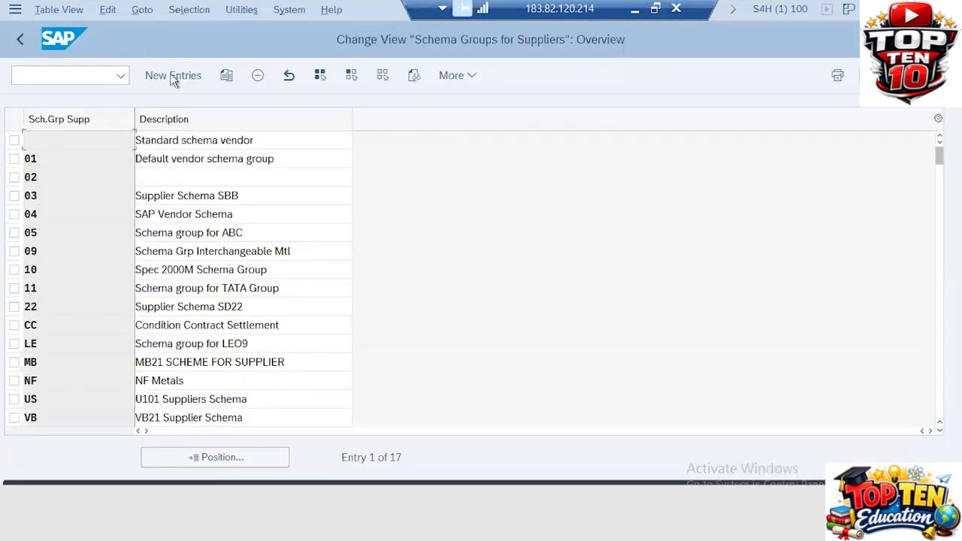
left_click(170, 78)
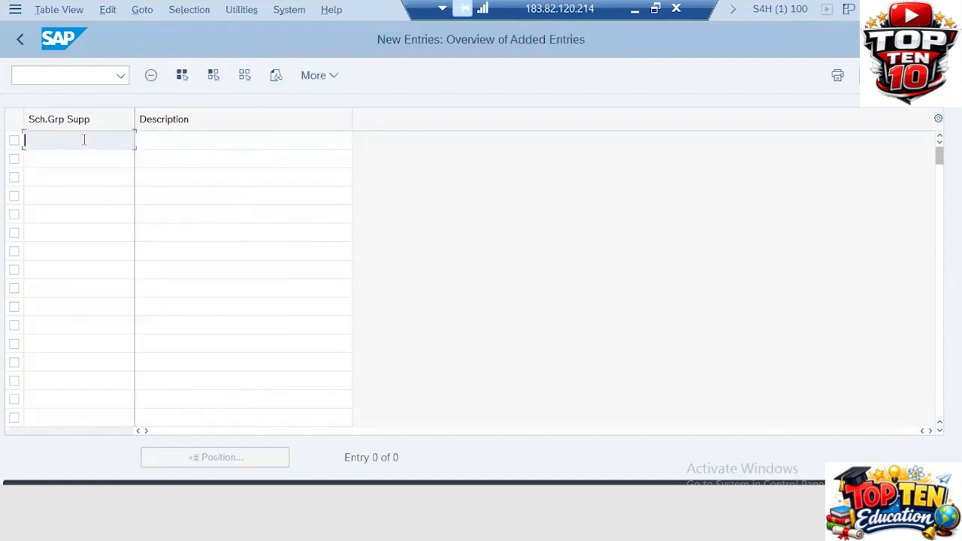
- Enter group ZA with description 'ZA20 Supplier Schema', save, and confirm the customizing request
type("ZA")
key("Tab")
type("ZA")
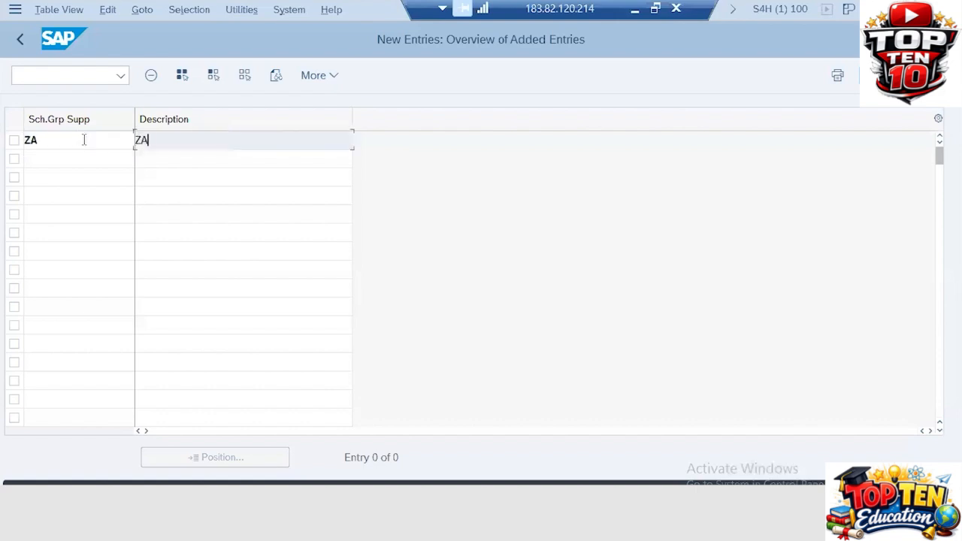
type("20 Supplier Schema")
key("ctrl+s")
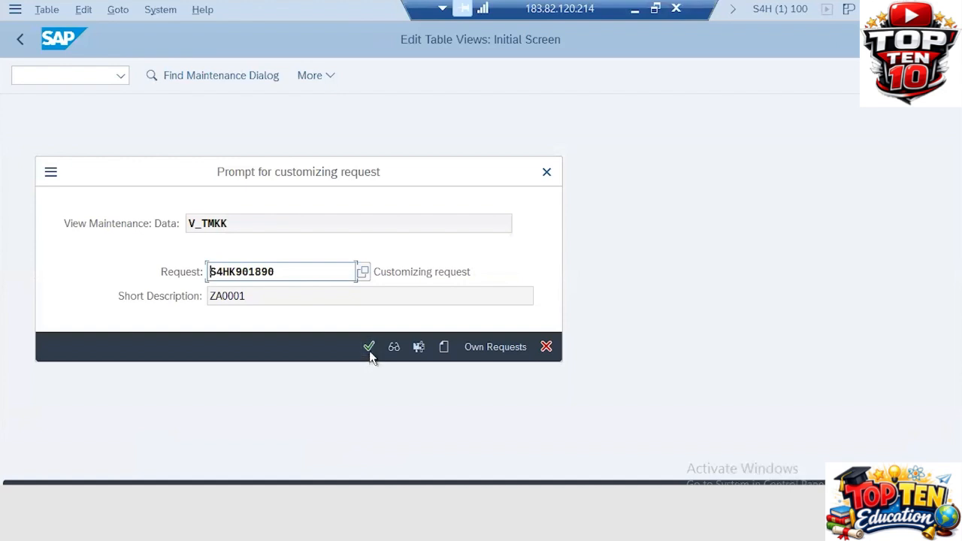
left_click(369, 346)
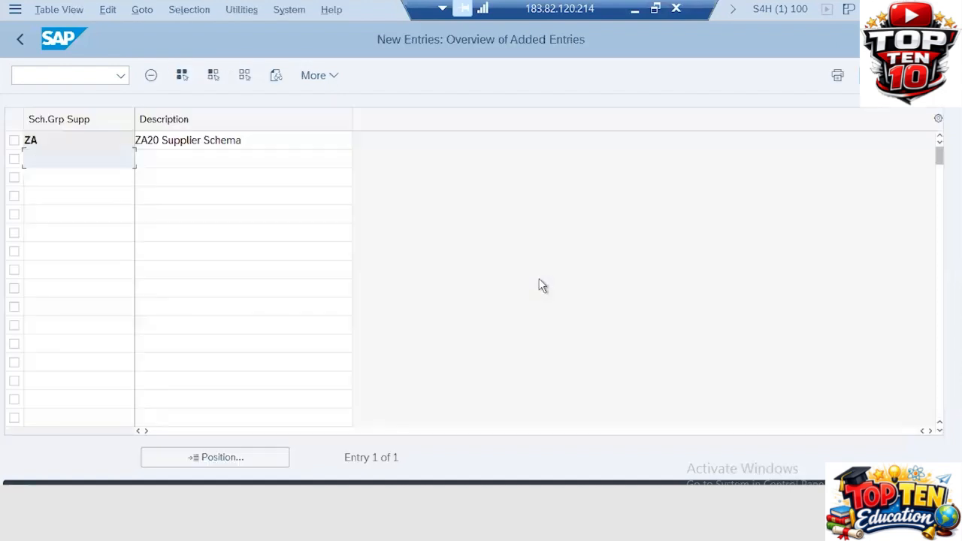
- In the other SAP session, start transaction /nbp and hide the partner search panel
key("alt+Tab")
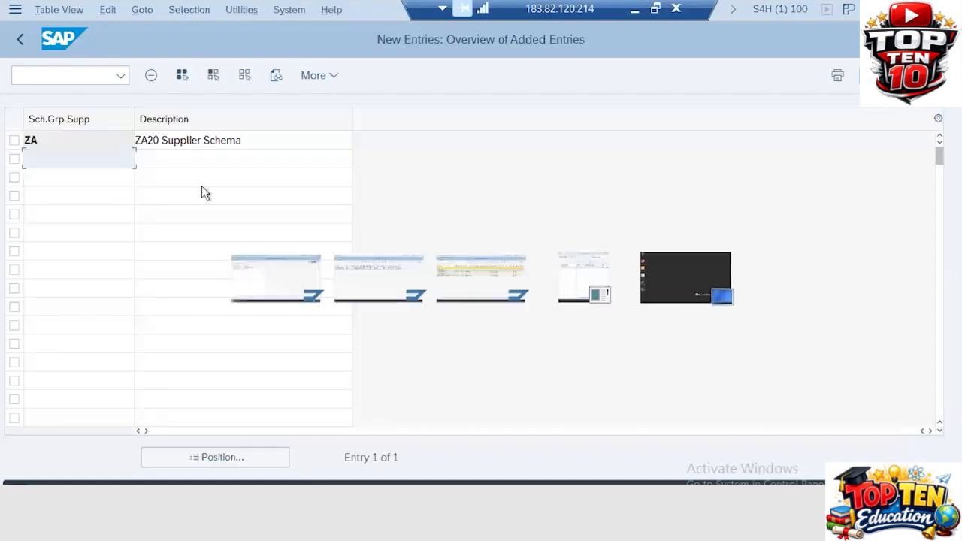
left_click(87, 78)
type("/nbp")
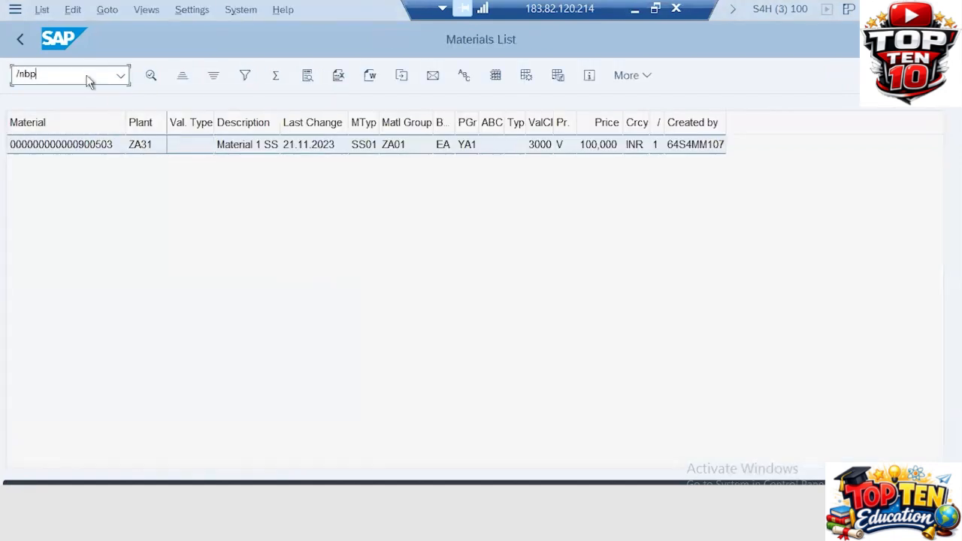
key("Return")
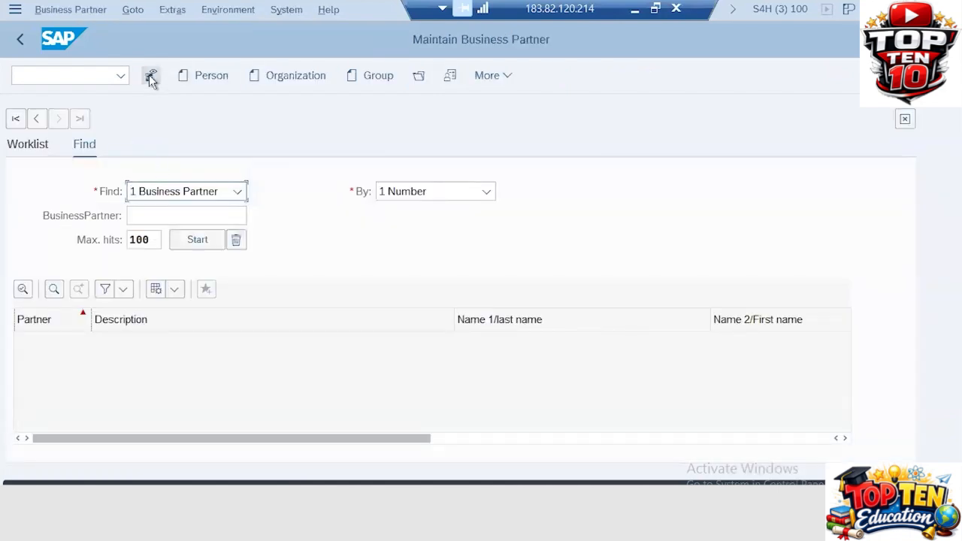
left_click(151, 79)
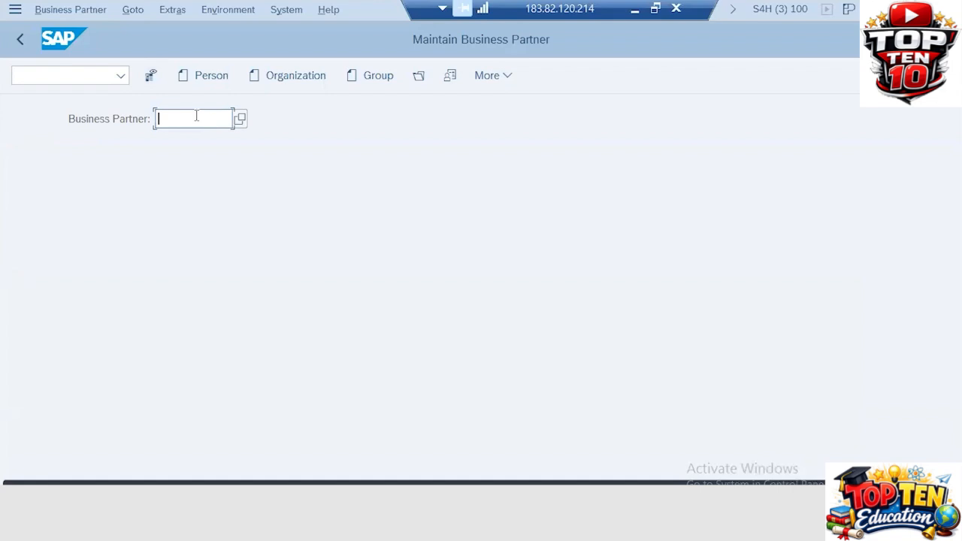
- Enter the supplier's business partner number, then correct its digits
type("70")
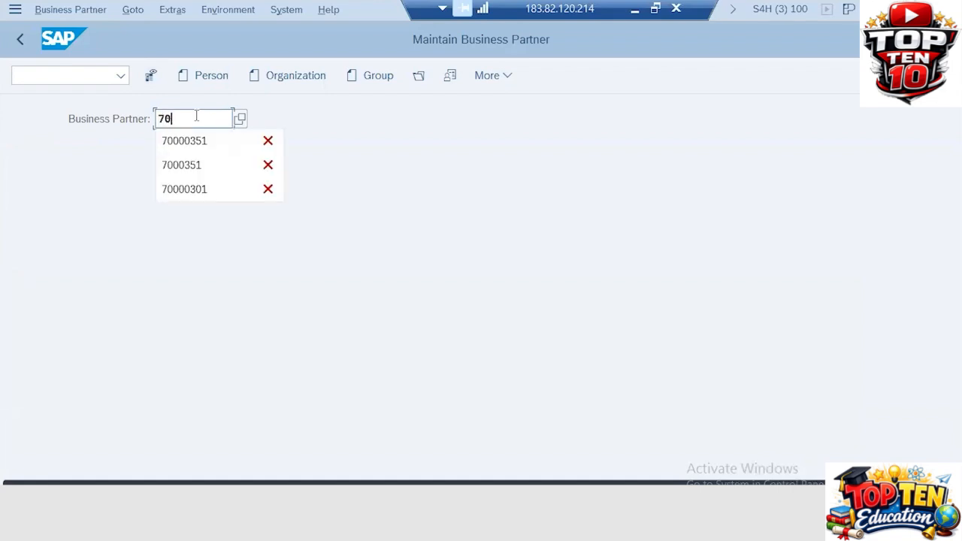
type("003")
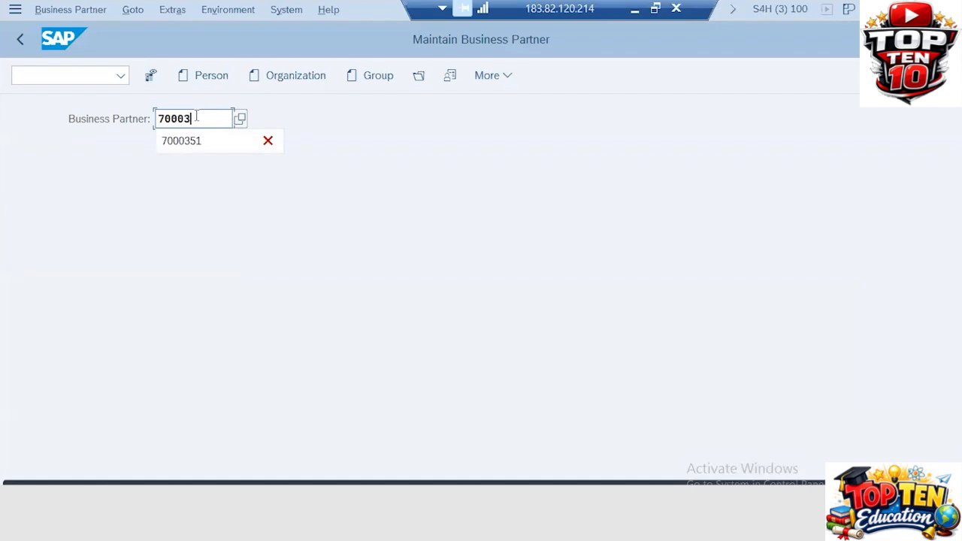
type("01")
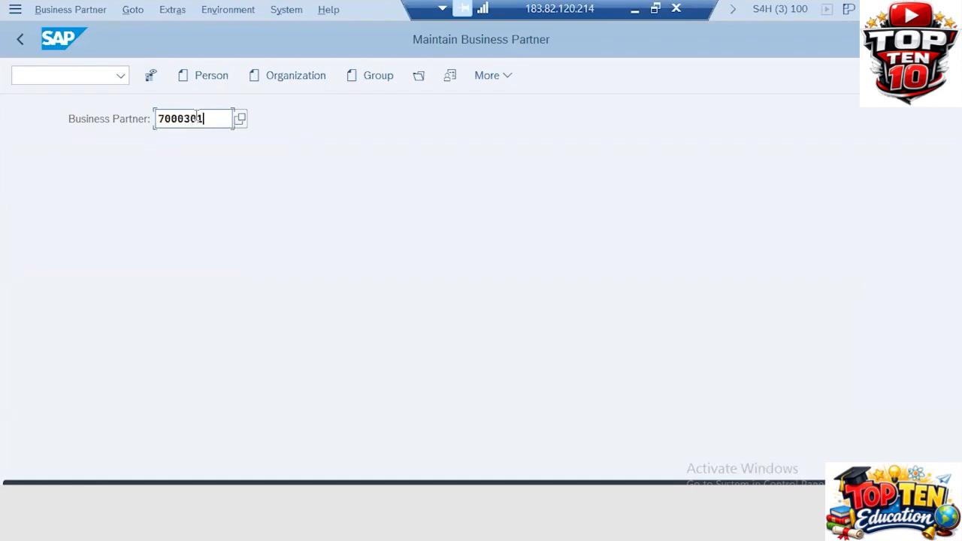
key("Return")
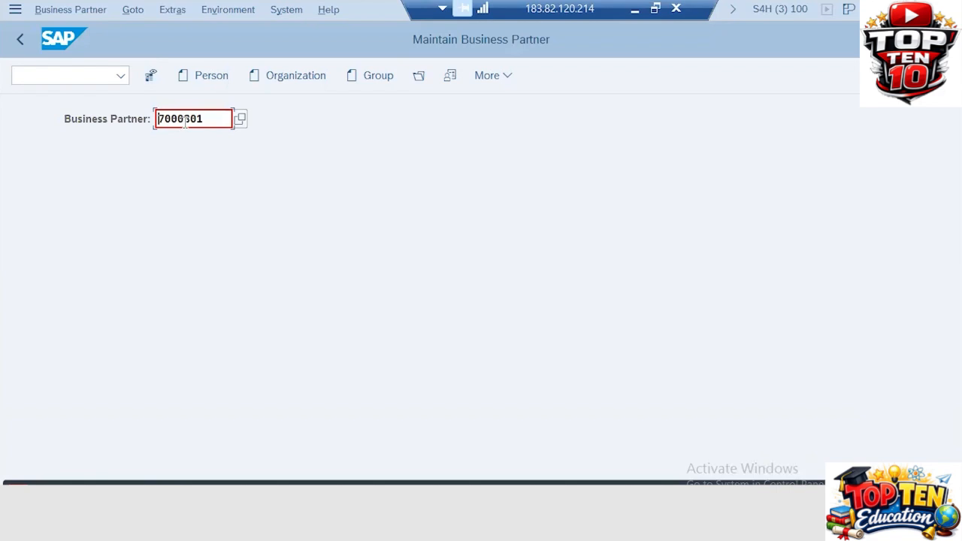
left_click(185, 122)
key("Delete")
type("0301")
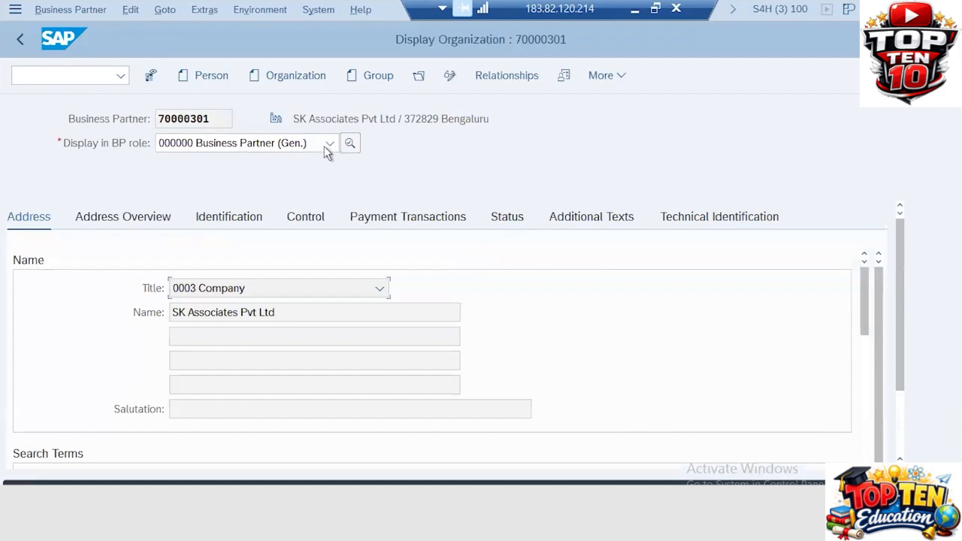
- Display the partner in role FLVN01 Supplier and show its purchasing data
left_click(329, 144)
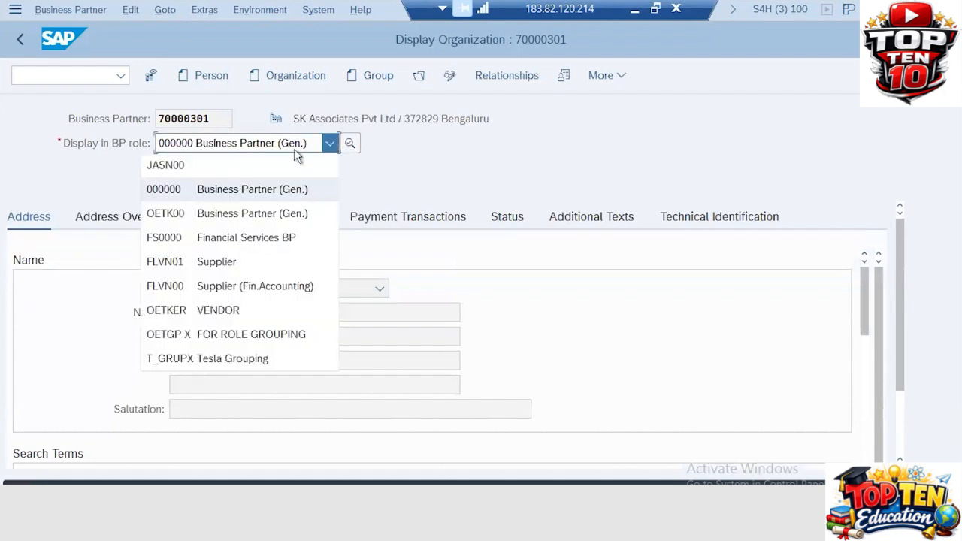
left_click(224, 269)
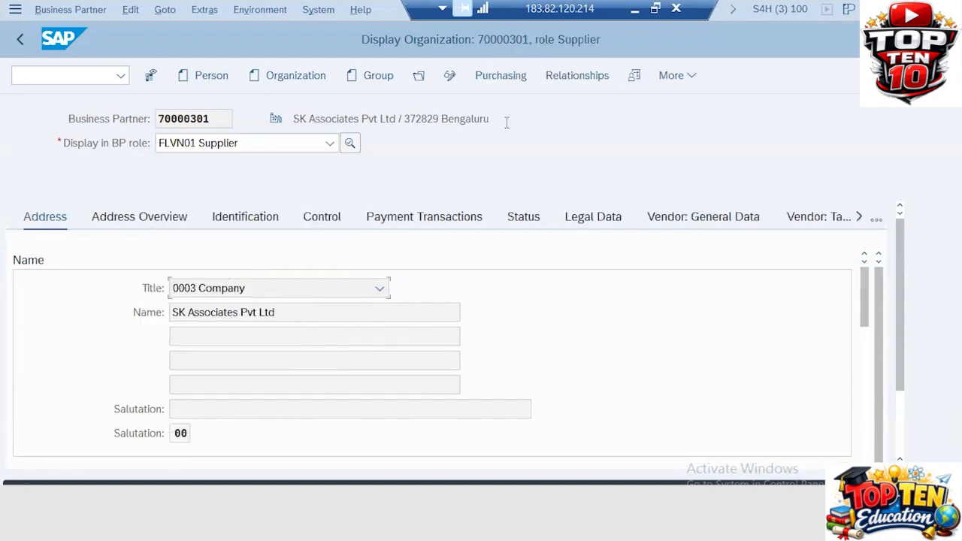
left_click(504, 76)
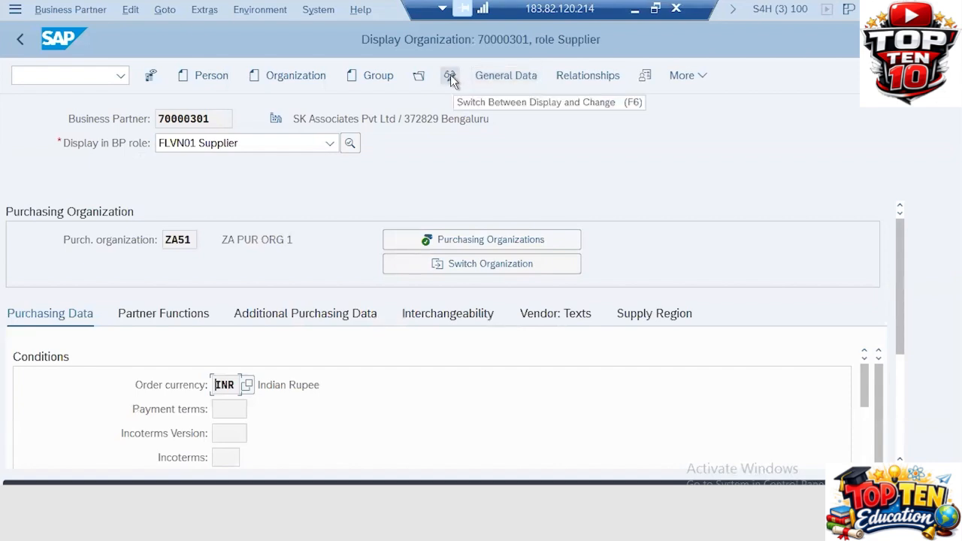
- Switch the supplier's purchasing data to change mode and move down through the control fields
left_click(450, 76)
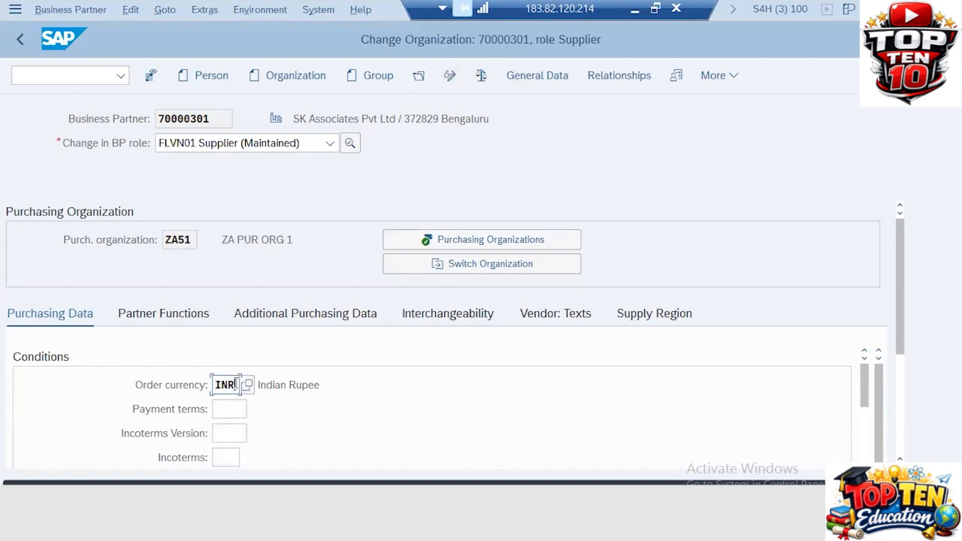
key("Tab")
key("Tab")
key("Tab")
key("Tab")
key("Tab")
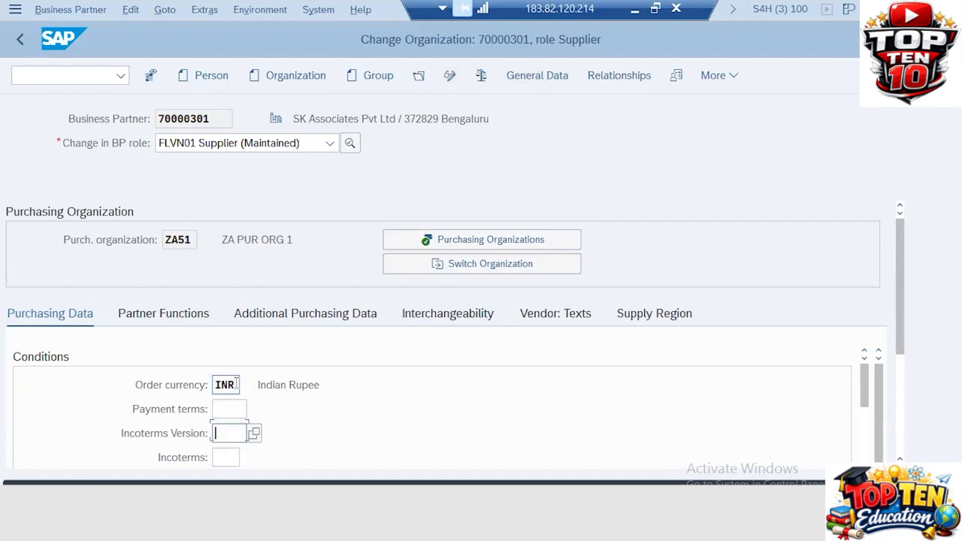
key("Tab")
key("Tab")
key("Tab")
key("Tab")
key("Tab")
key("Tab")
key("Tab")
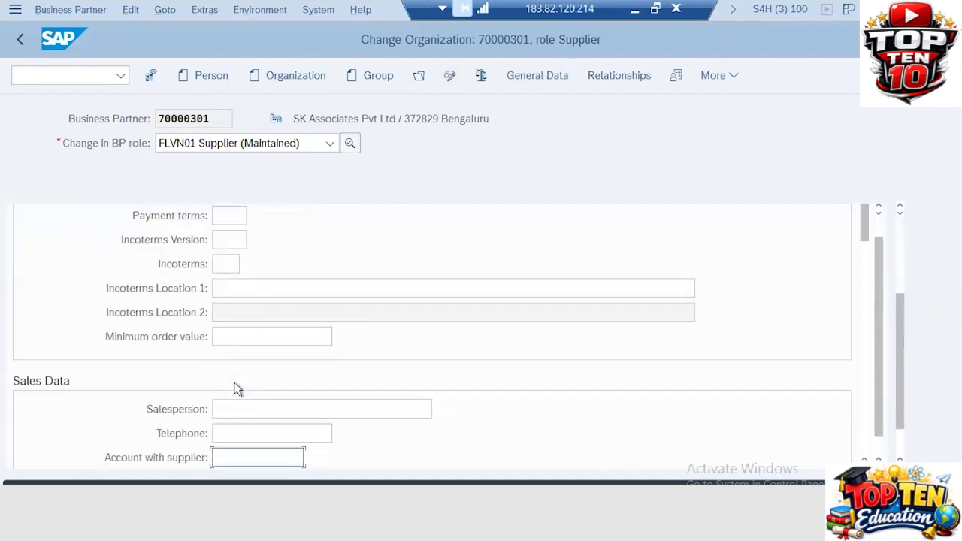
key("Tab")
key("Tab")
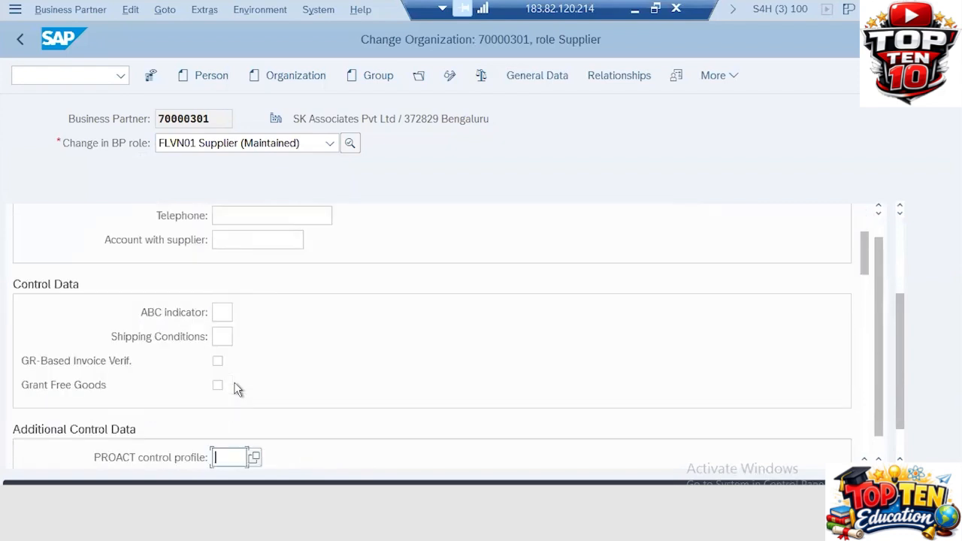
key("Tab")
key("Tab")
key("Tab")
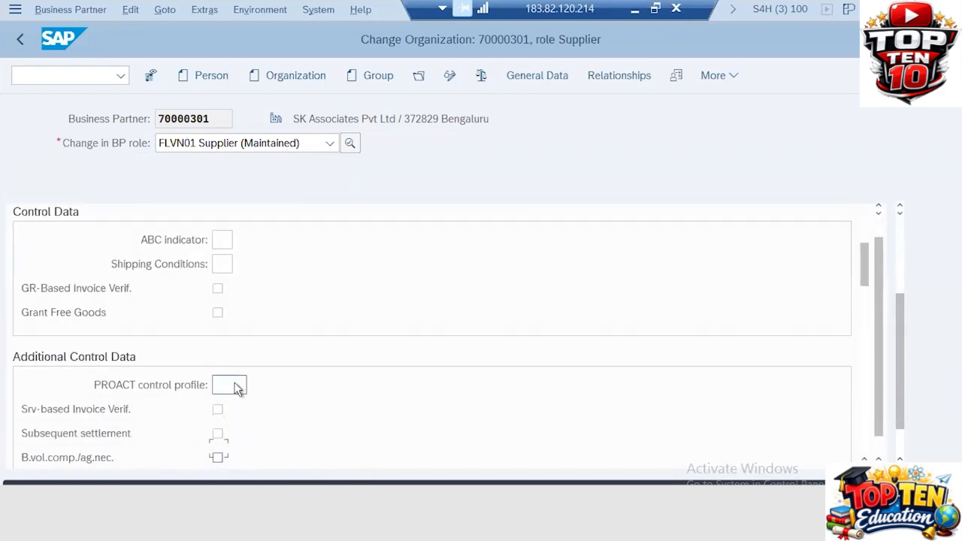
key("Tab")
key("Tab")
key("Tab")
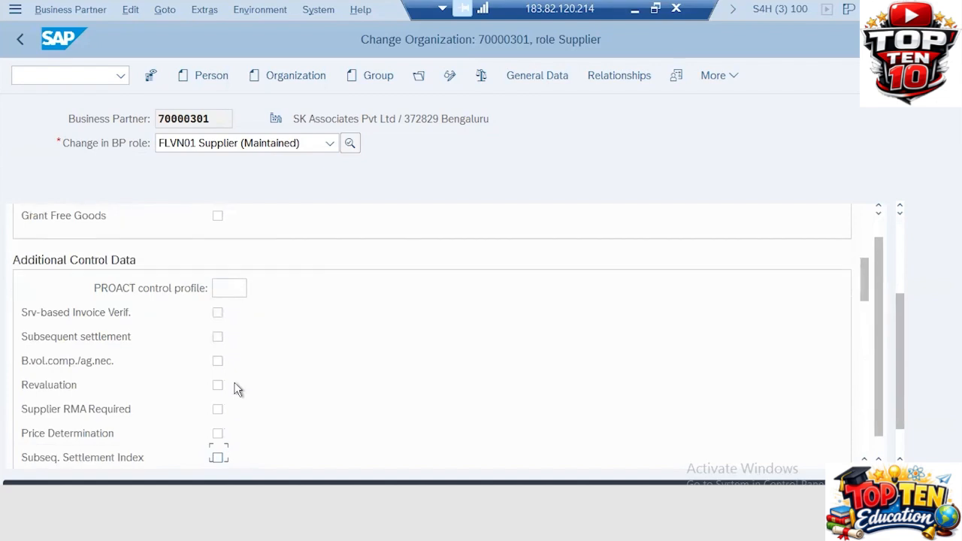
key("Tab")
key("Tab")
key("Tab")
key("Tab")
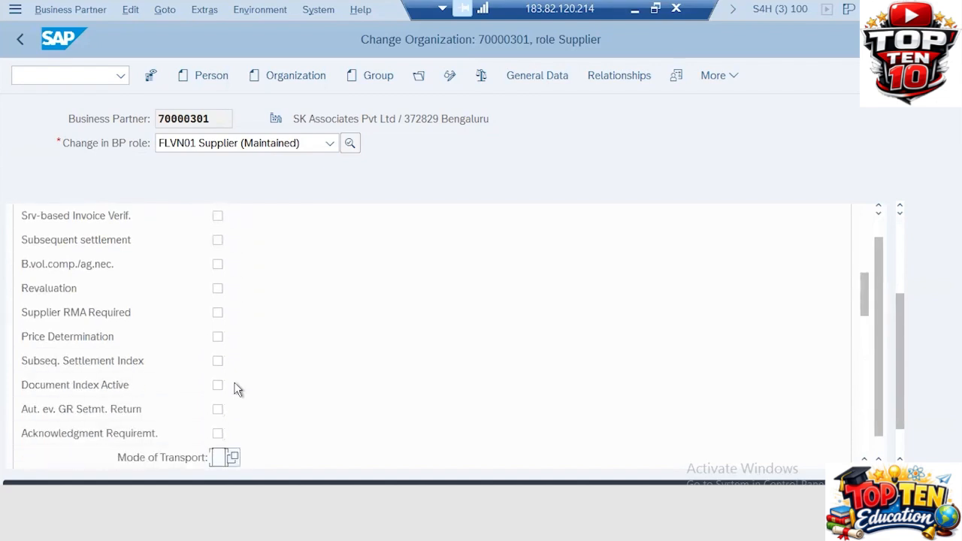
- Reach the Schema Group Supplier field and bring up its value list
key("Tab")
key("Tab")
key("Tab")
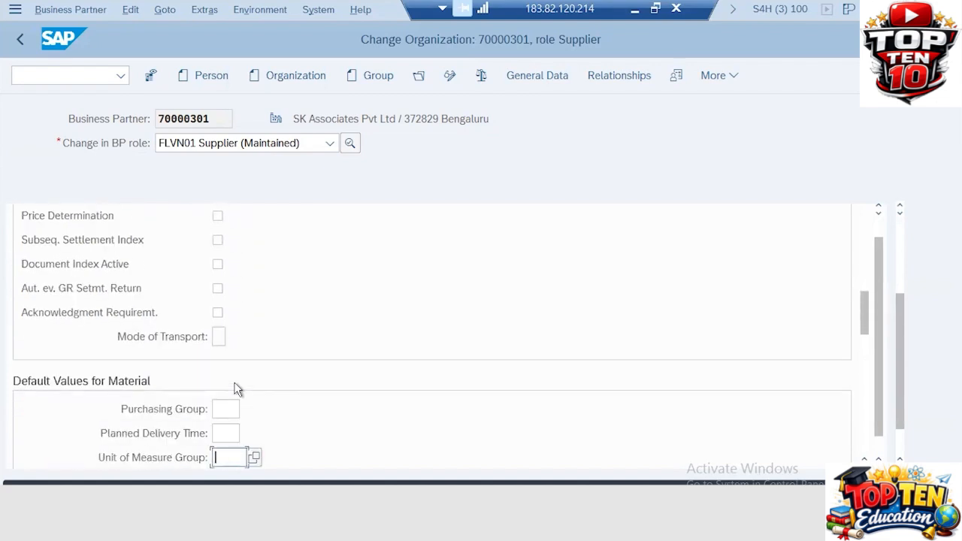
key("Tab")
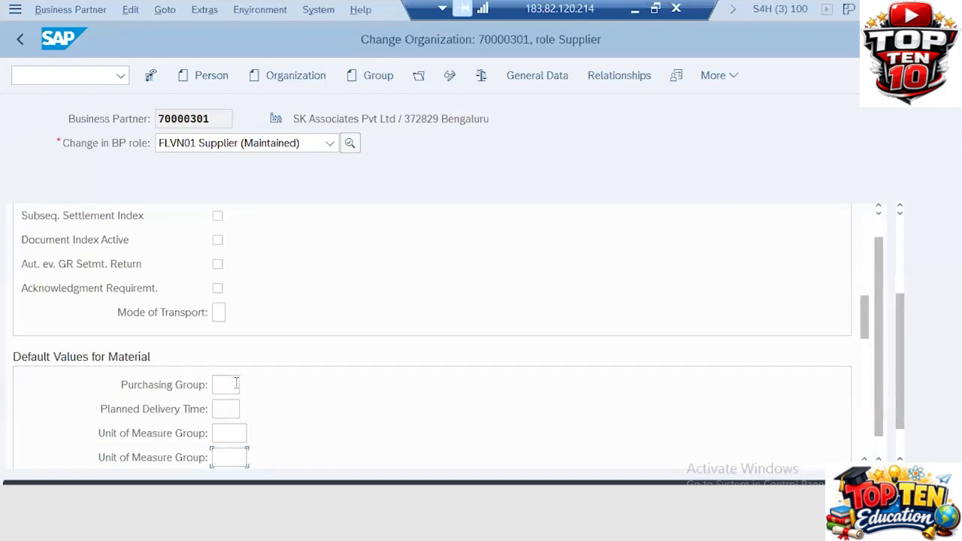
key("Tab")
key("Tab")
key("Tab")
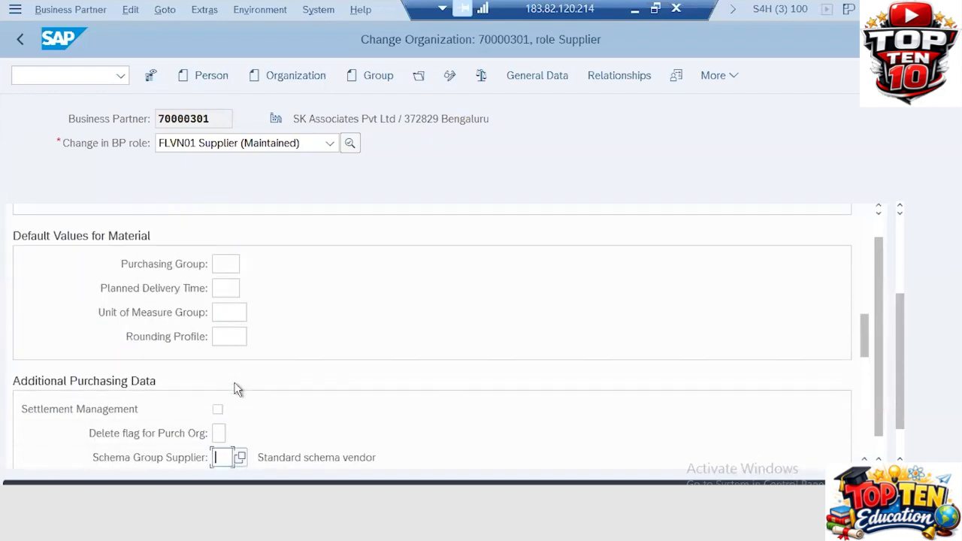
key("Tab")
key("Tab")
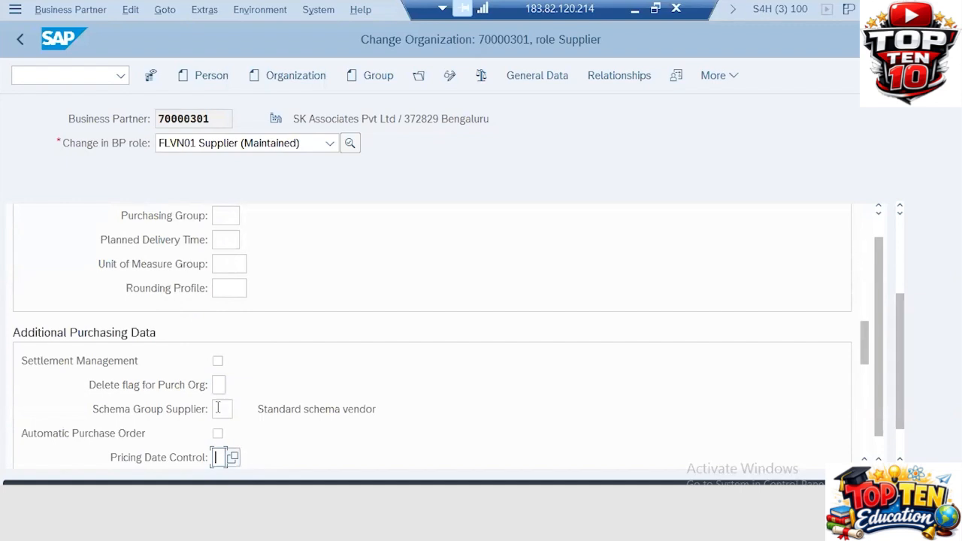
left_click(218, 409)
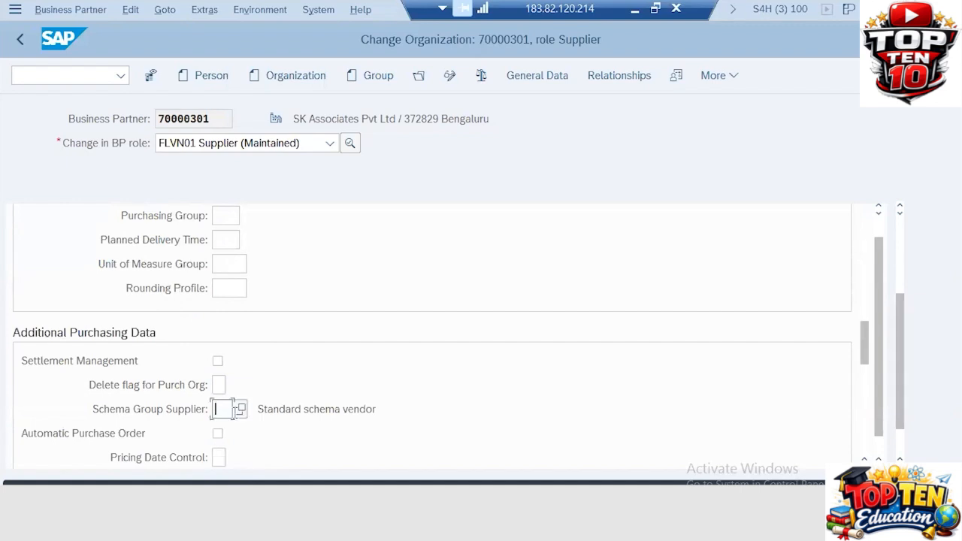
left_click(241, 411)
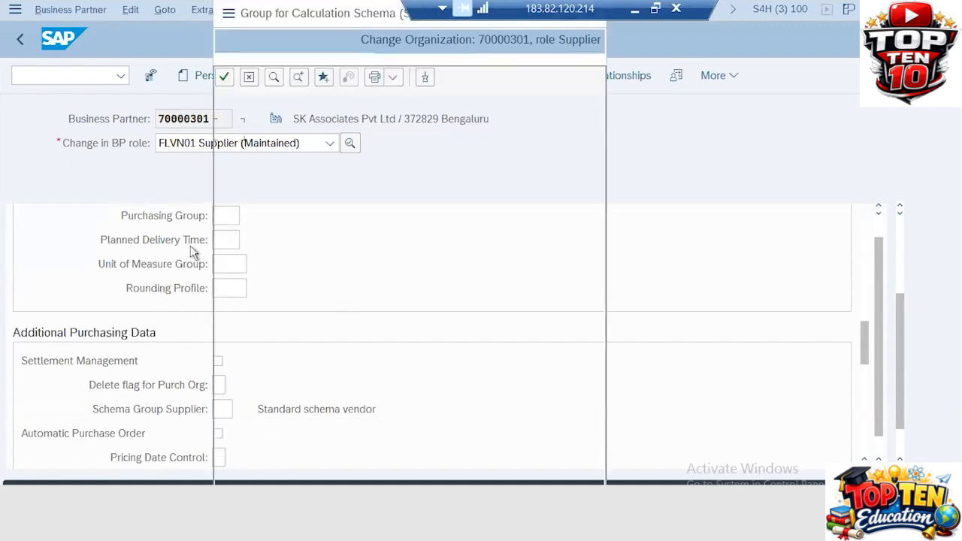
- Pick ZA 'ZA20 Supplier Schema' from the value list for org ZA51 and confirm it
left_click(289, 345)
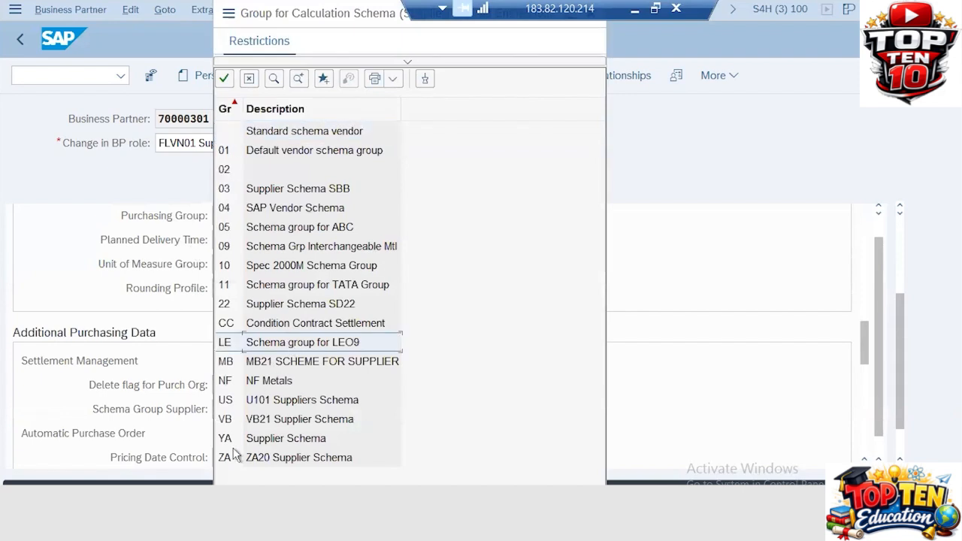
left_click(234, 456)
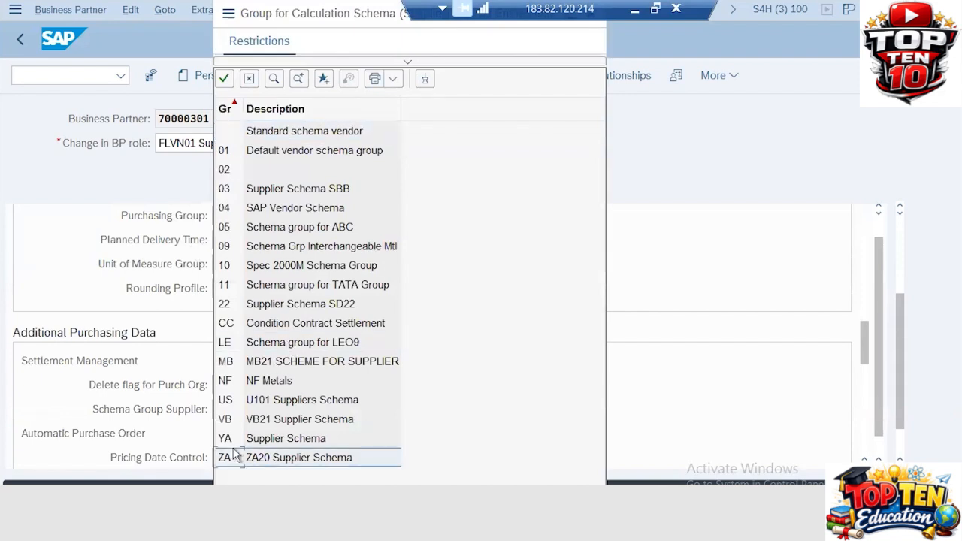
double_click(234, 456)
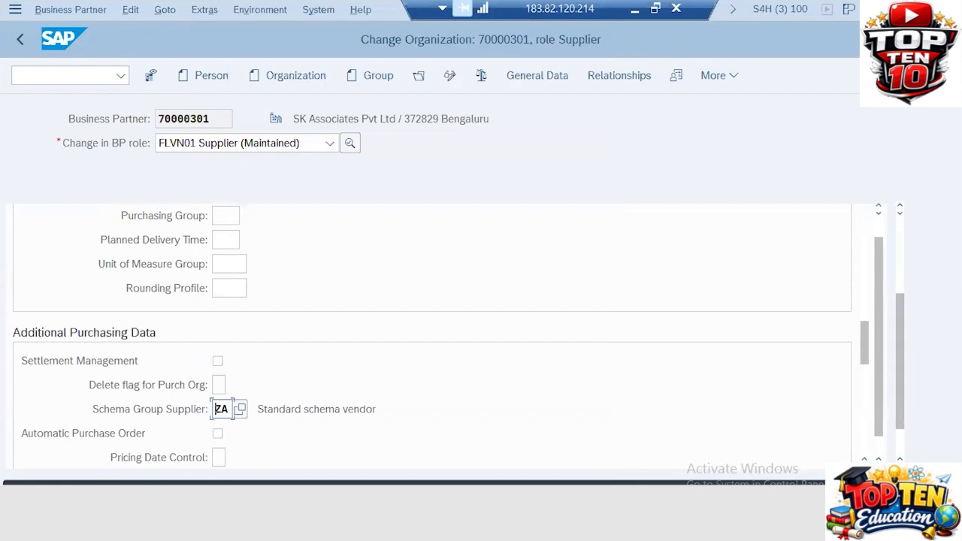
key("Return")
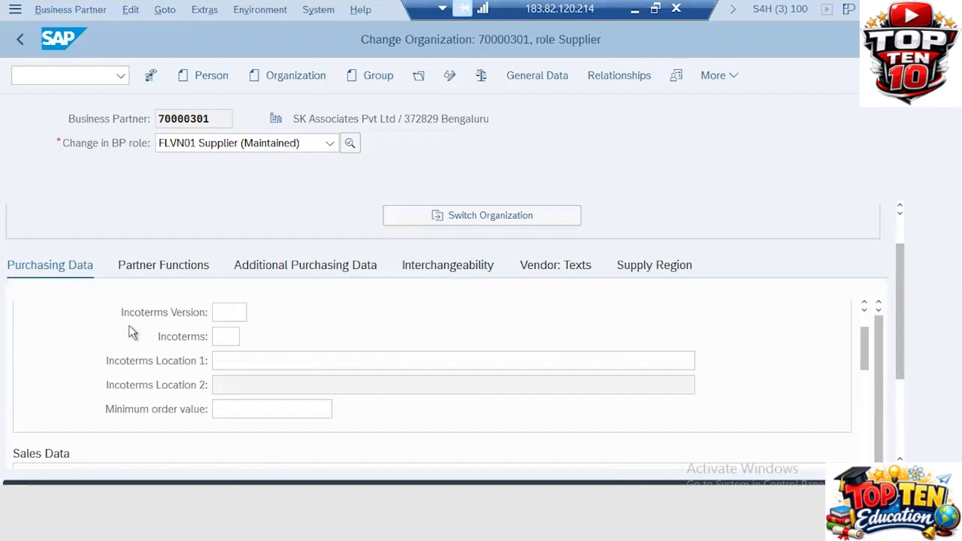
left_click(151, 77)
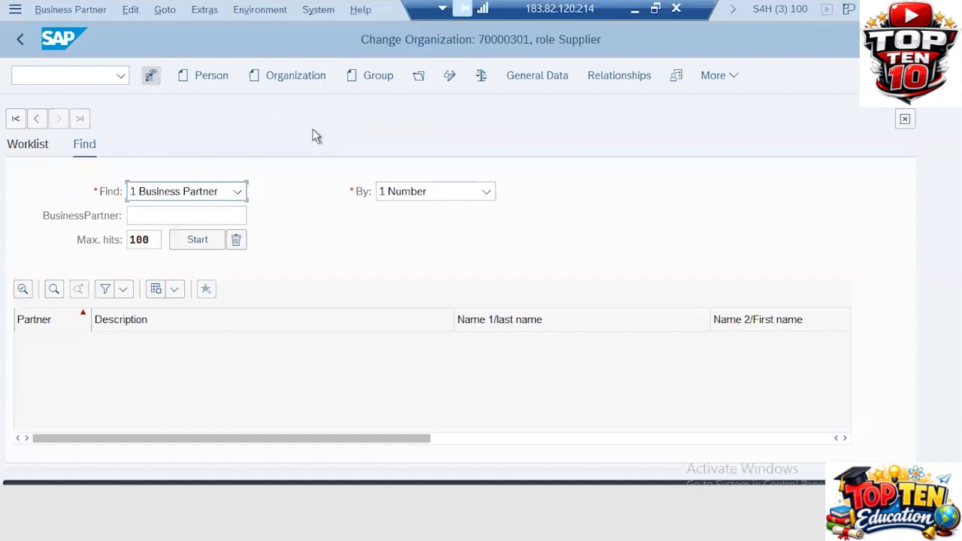
- Verify the purchasing data still shows schema group ZA, then begin entering a transaction code
left_click(152, 80)
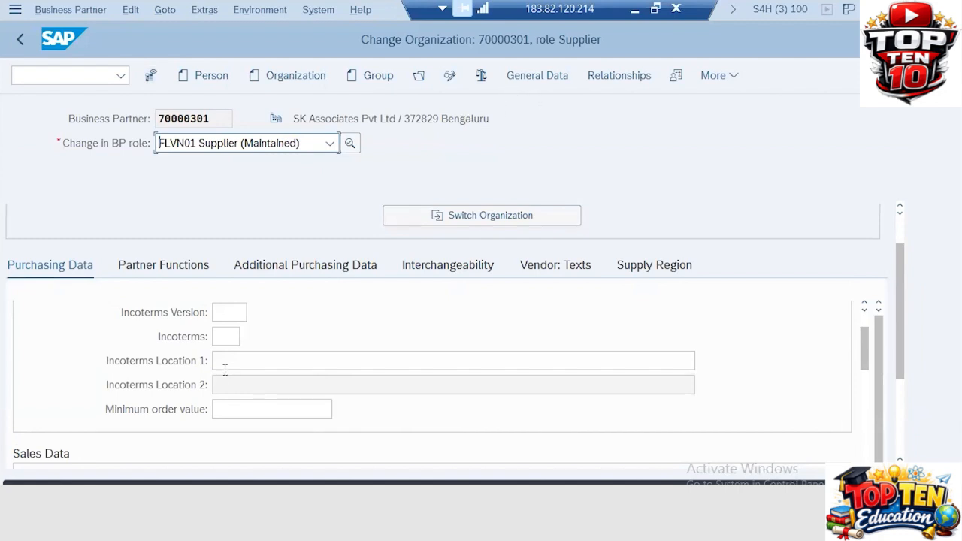
left_click(226, 312)
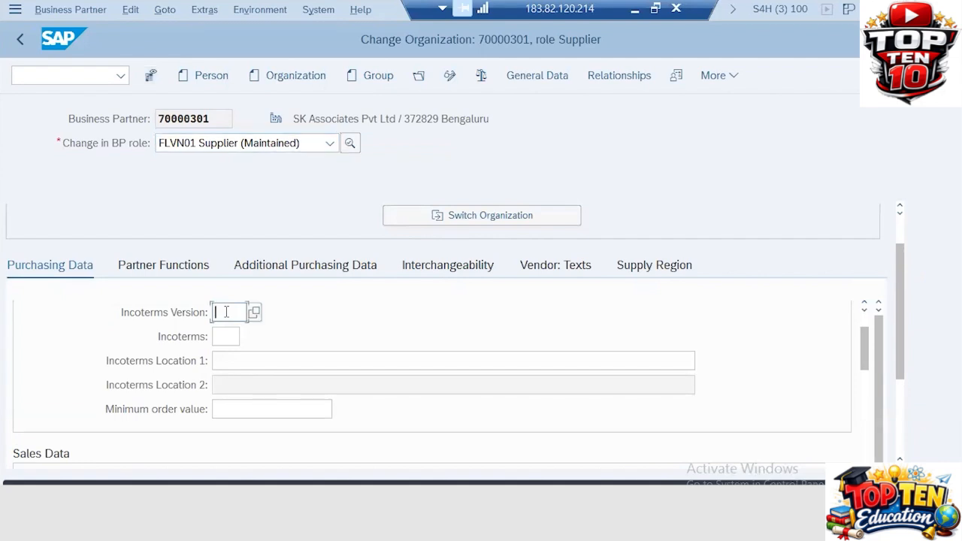
key("Tab")
scroll(226, 312, "down", 5)
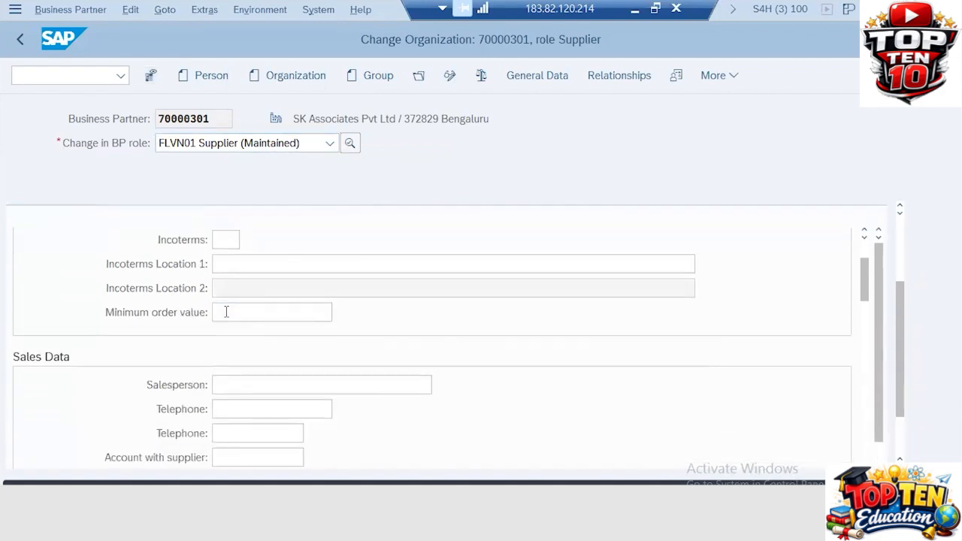
scroll(226, 313, "down", 10)
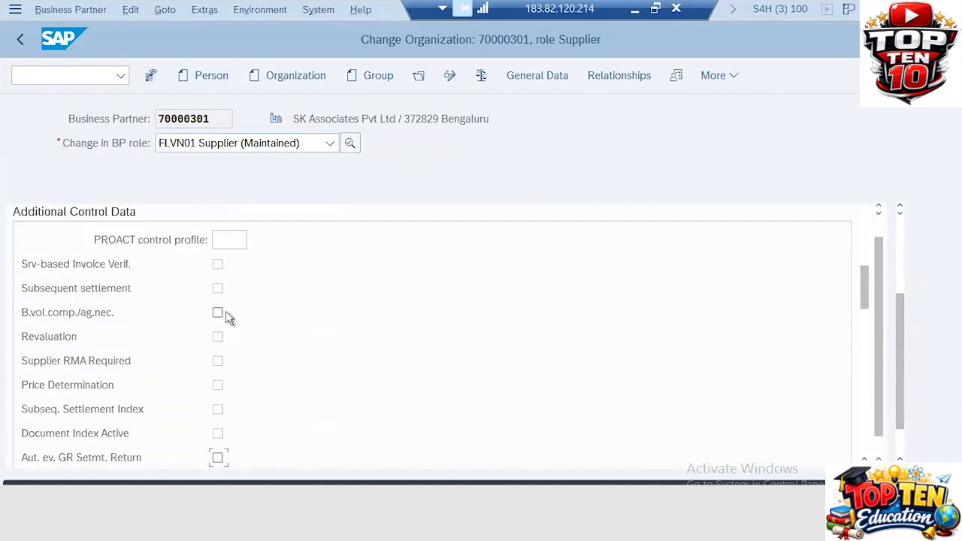
scroll(226, 312, "down", 4)
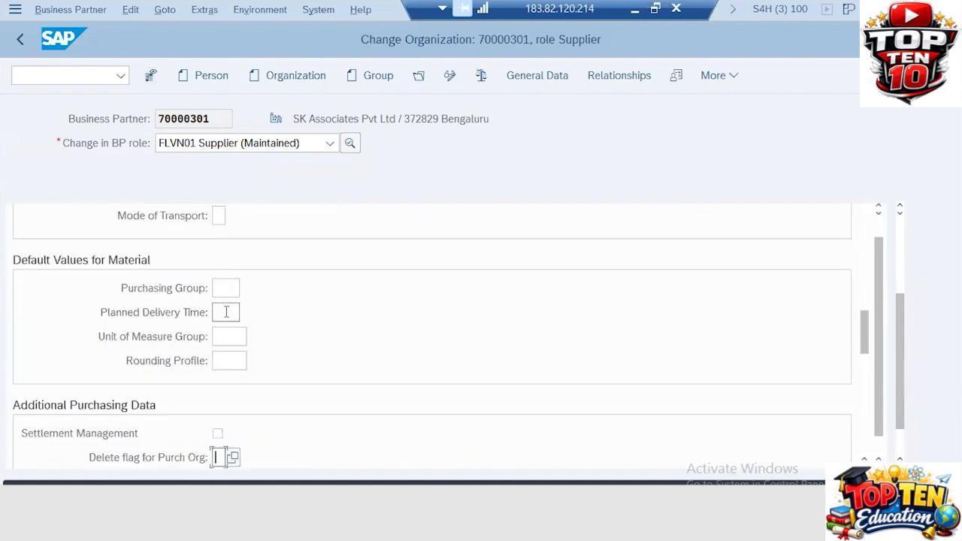
key("Tab")
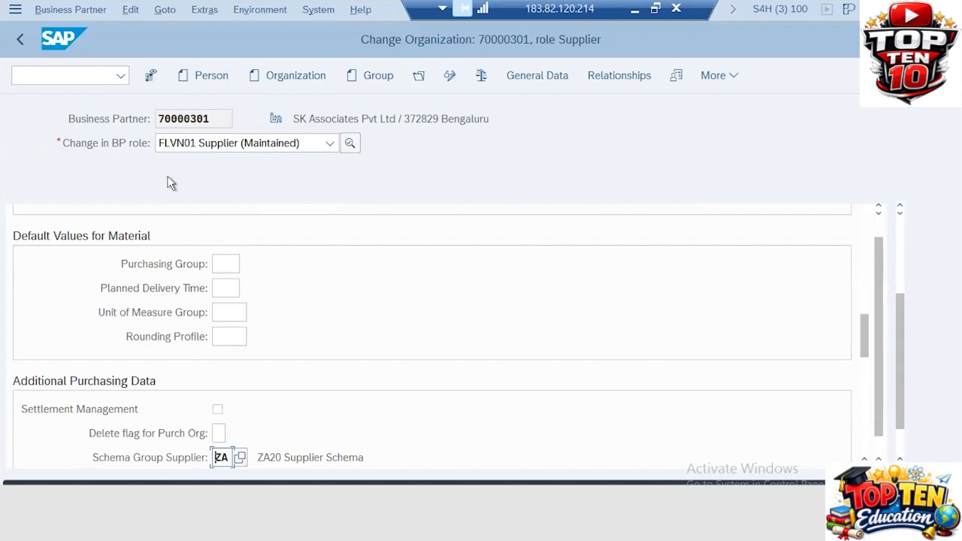
left_click(151, 77)
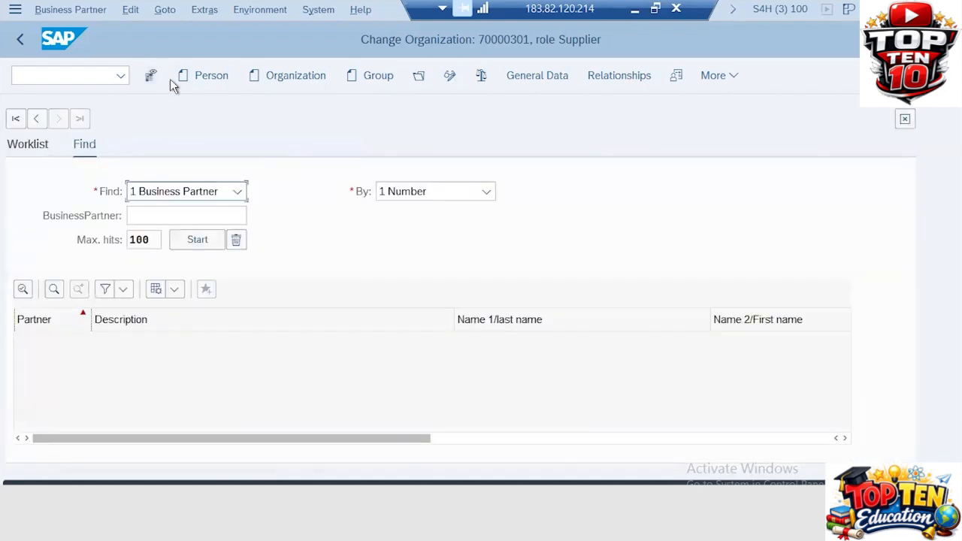
left_click(81, 70)
- Open business partner 70000351 in the /nbp transaction
type("/nbp")
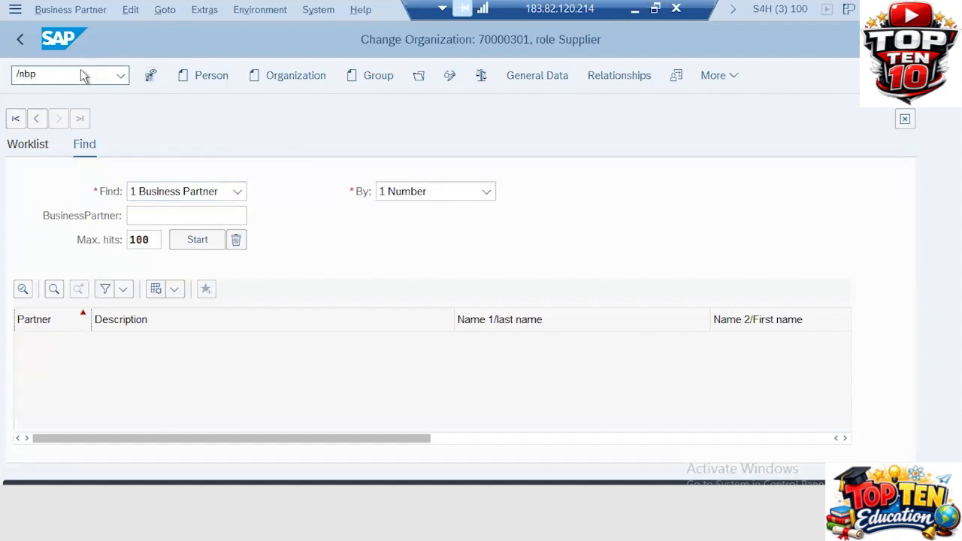
key("Return")
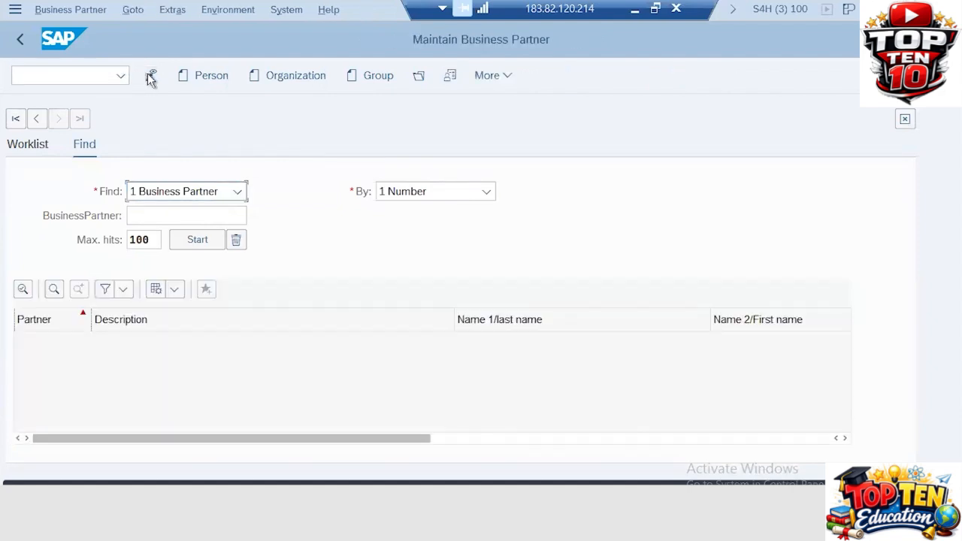
left_click(151, 75)
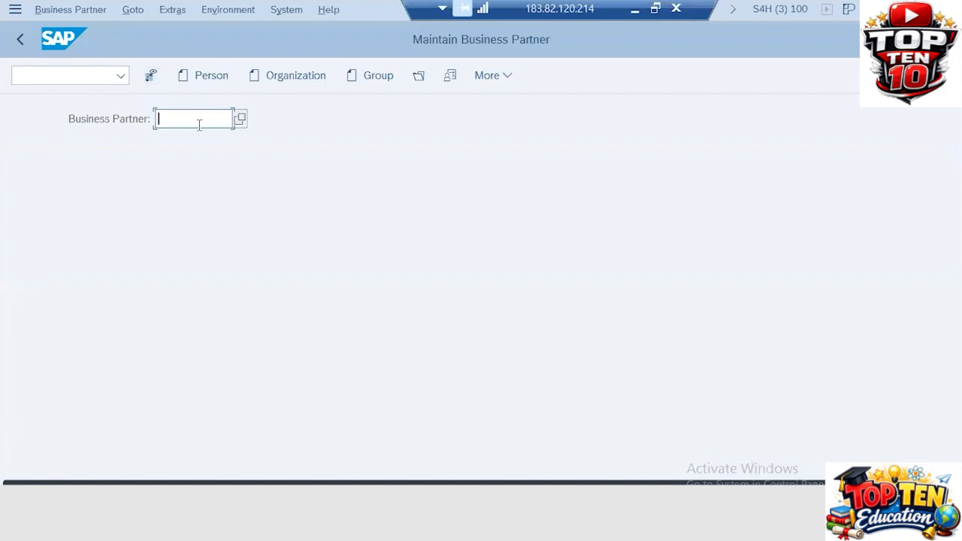
type("700")
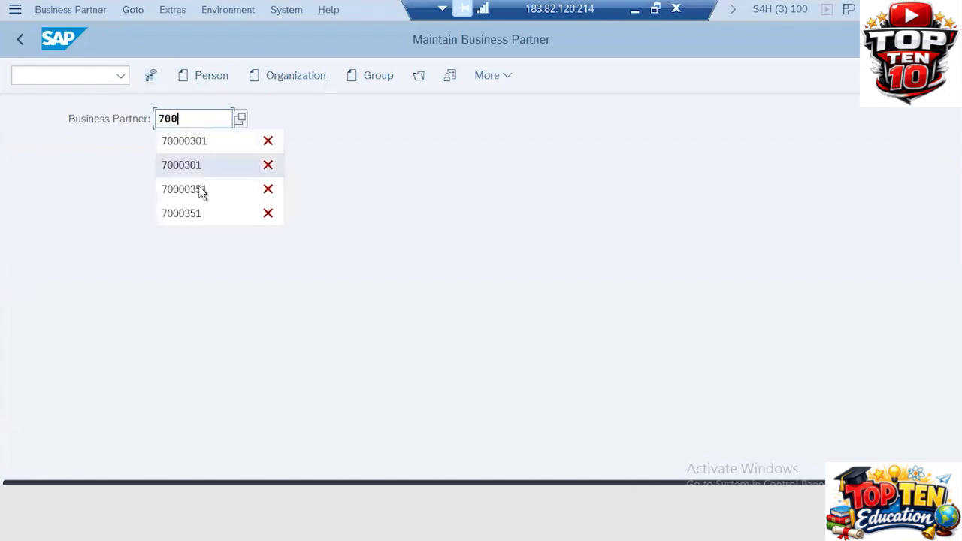
left_click(200, 190)
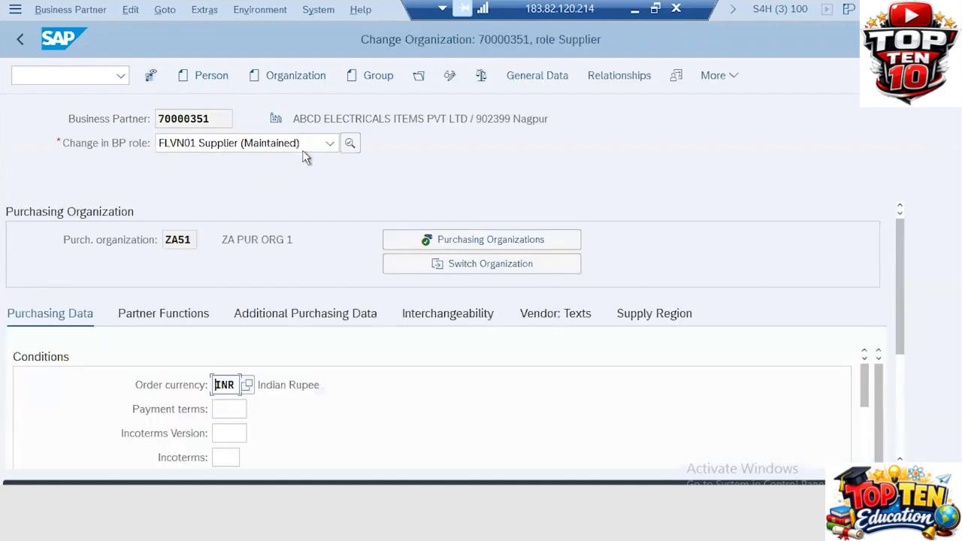
left_click(329, 143)
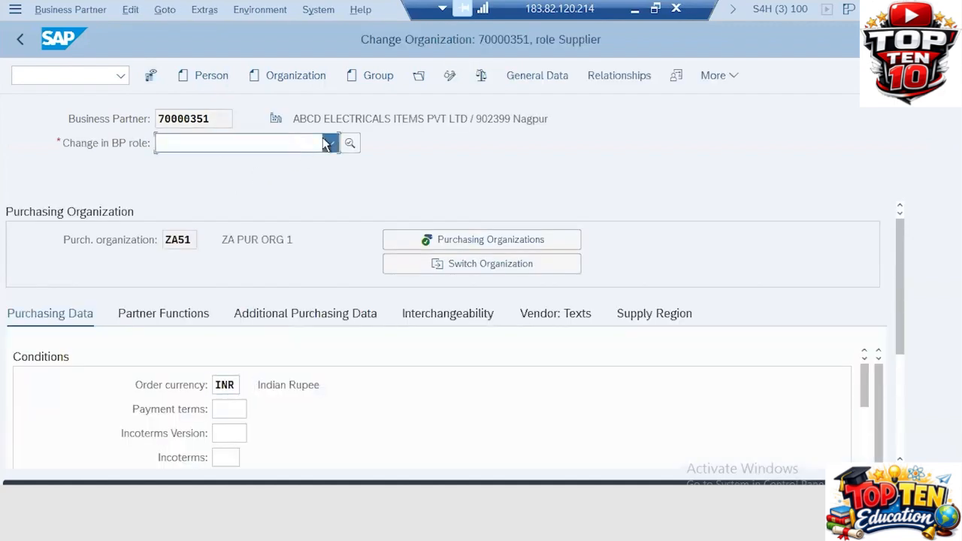
- Set Schema Group Supplier to ZA in Additional Purchasing Data and save the supplier
left_click(226, 409)
key("Down")
key("Down")
key("Down")
key("Down")
key("Down")
key("Down")
key("Down")
key("Down")
key("Down")
key("Down")
key("Down")
key("Down")
key("Down")
key("Down")
key("Down")
key("Down")
key("Down")
key("Down")
key("Down")
key("Down")
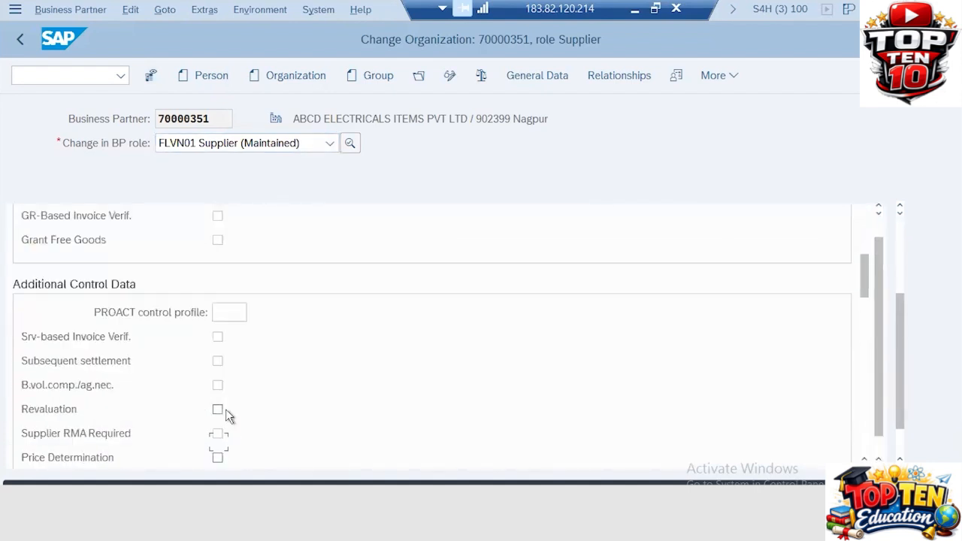
key("Down")
key("Down")
key("Down")
key("Down")
key("Down")
key("Down")
key("Down")
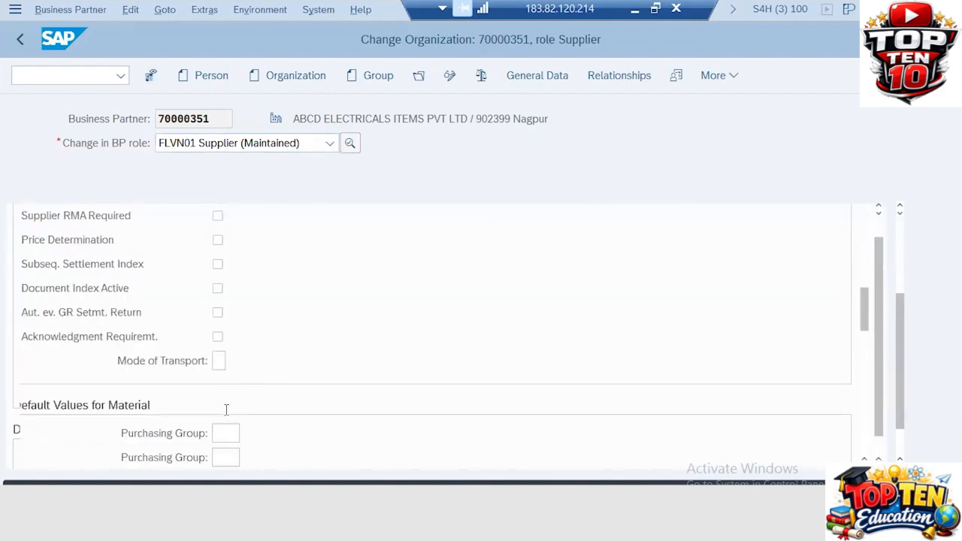
key("Down")
key("Down")
key("Down")
key("Down")
key("Down")
key("Down")
key("Down")
key("Down")
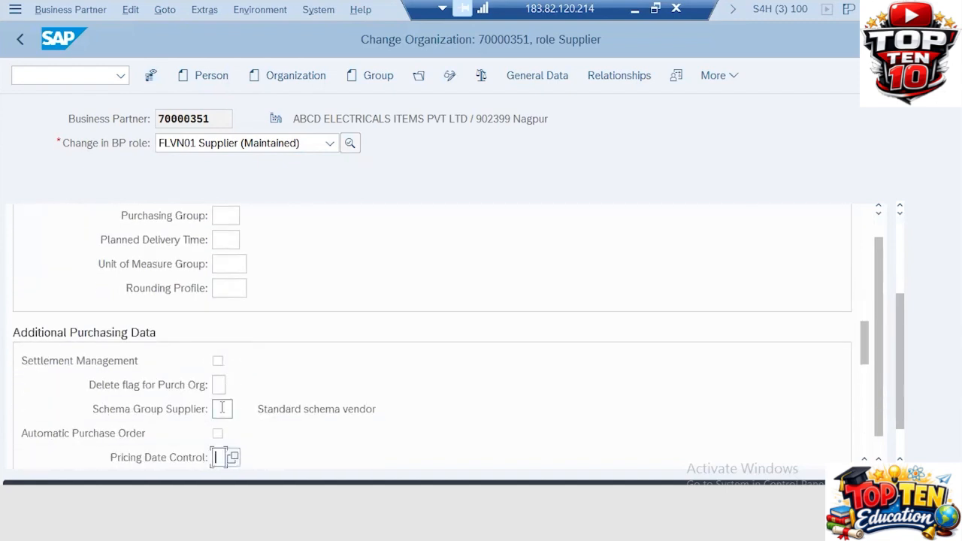
left_click(222, 407)
type("za")
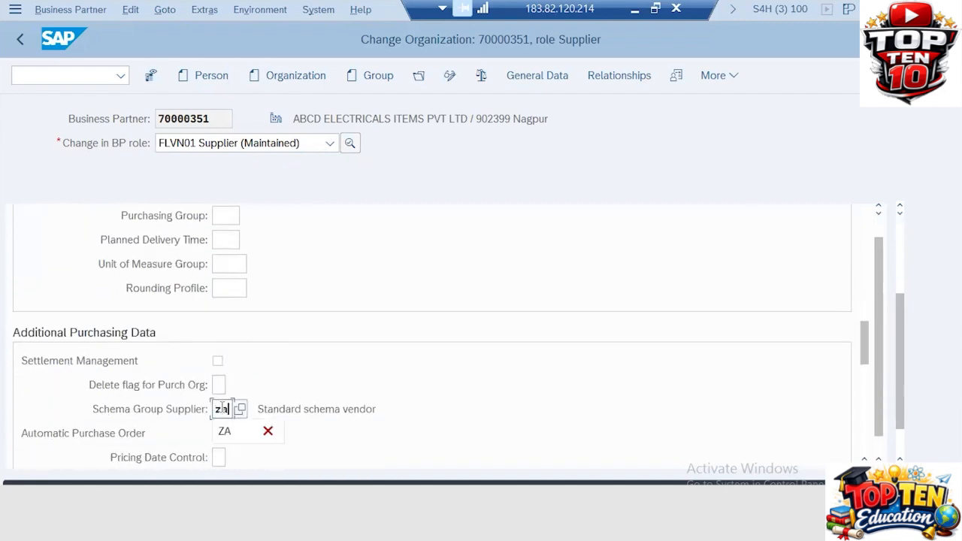
key("Return")
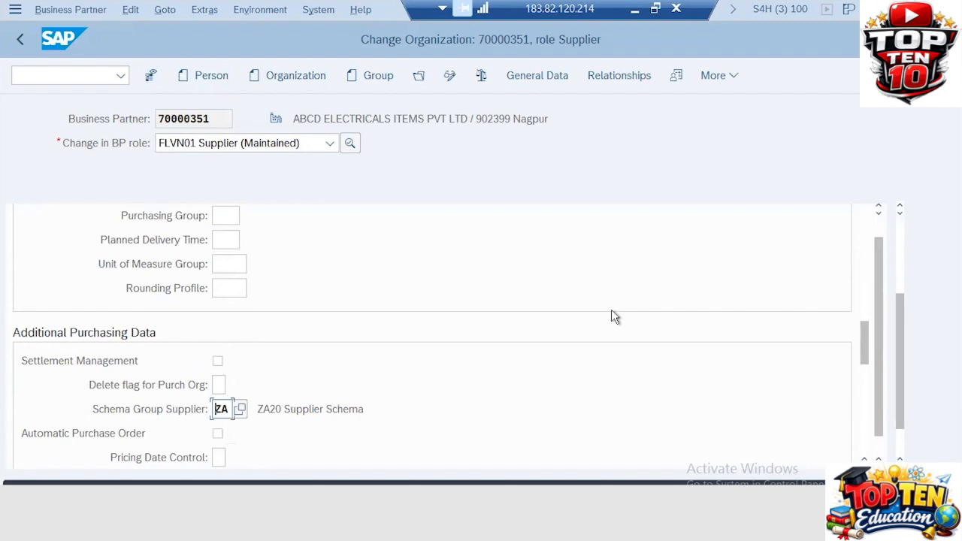
left_click(875, 496)
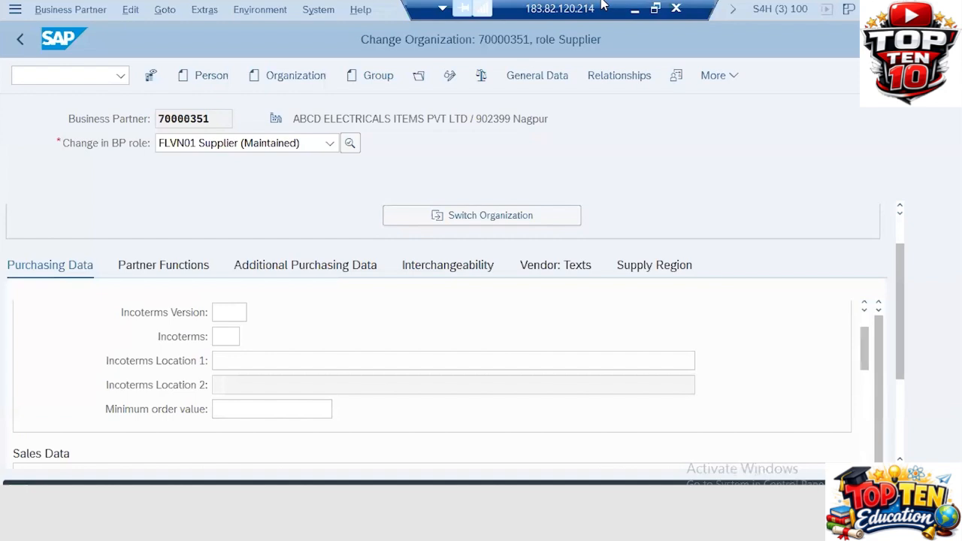
- Switch back to the supplier schema groups New Entries window
key("F10")
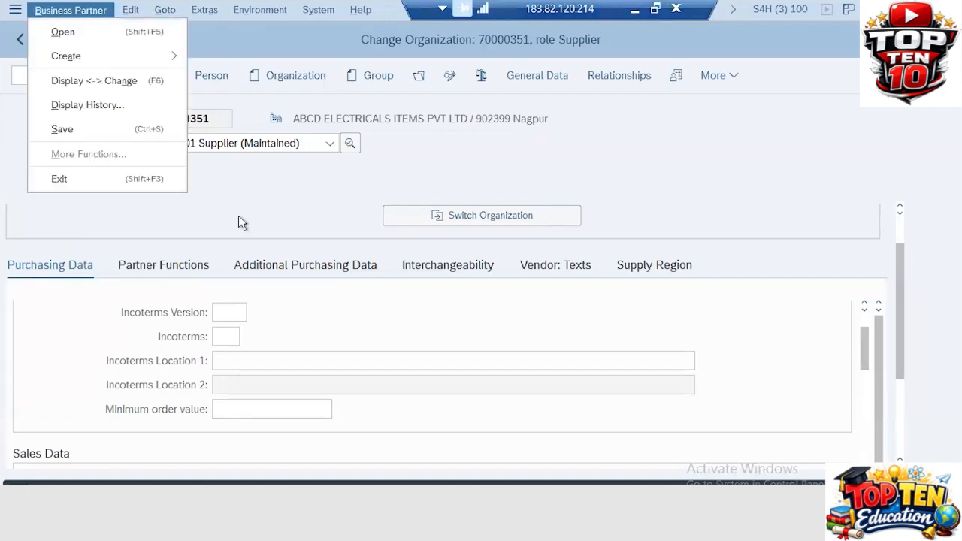
key("Escape")
key("alt+Tab")
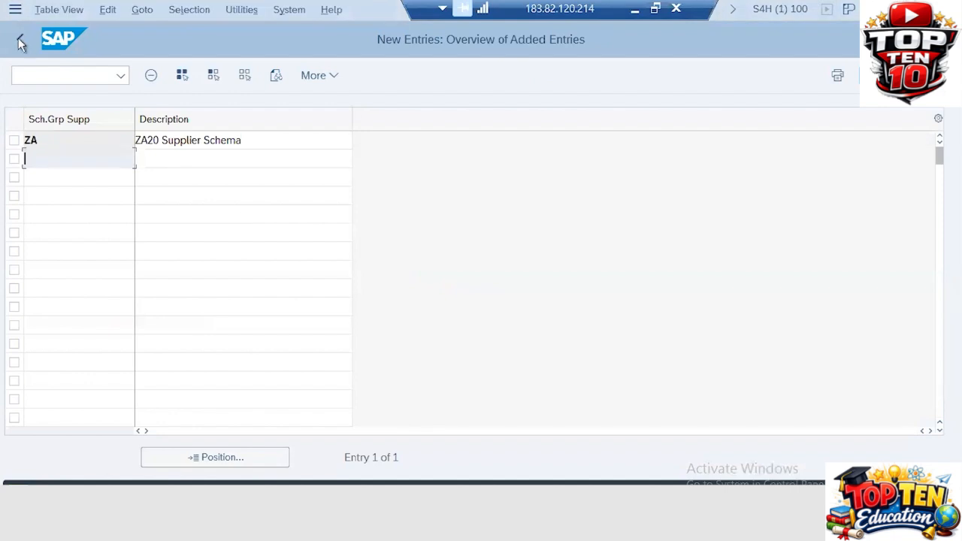
- Open the IMG activity Define Schema Groups for Purchasing Organizations
left_click(20, 39)
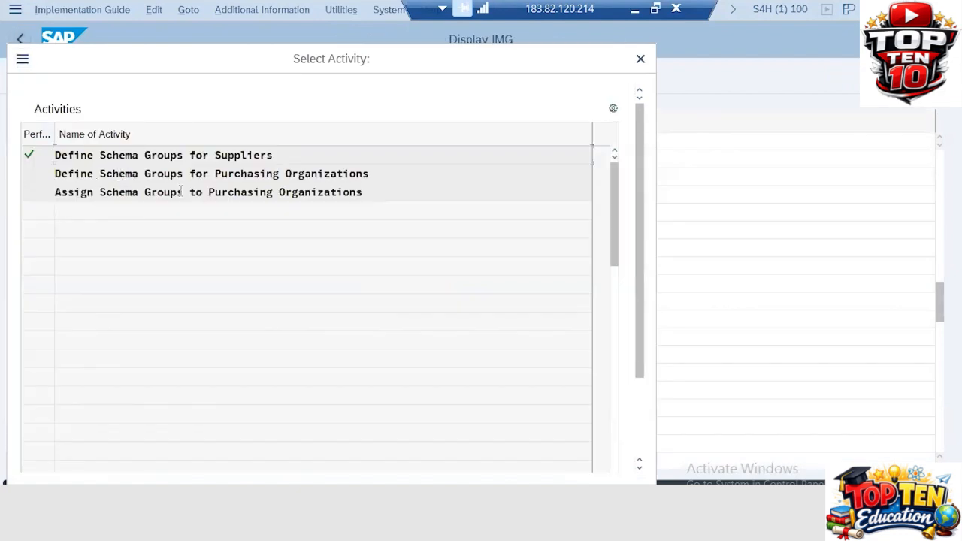
left_click(251, 179)
double_click(252, 180)
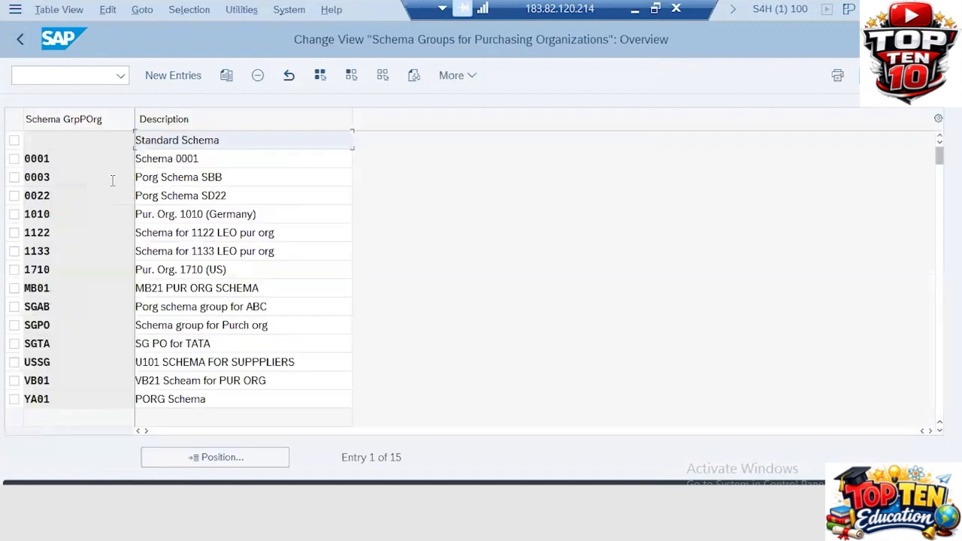
- Add schema group ZAAA, 'ZA20 PUR ORG SCHEMA', save it under the customizing request, and return to the supplier
left_click(170, 75)
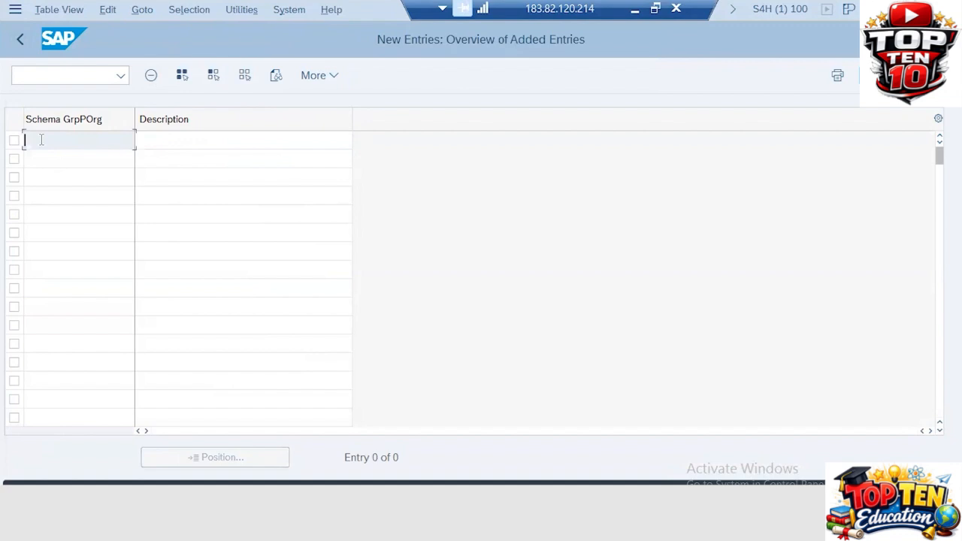
type("za")
key("BackSpace")
key("BackSpace")
type("ZAA")
key("Tab")
type("ZA20")
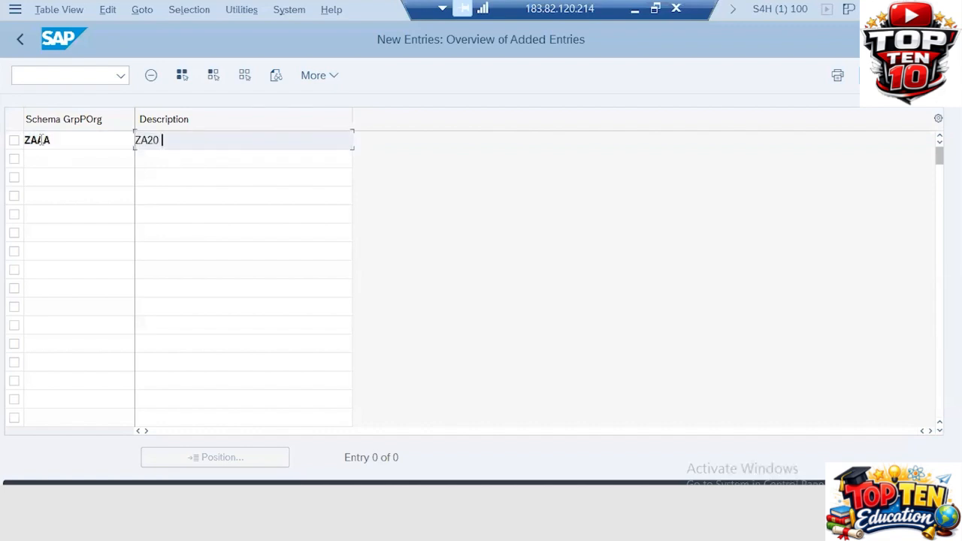
type(" PUR ORG SCHEMA")
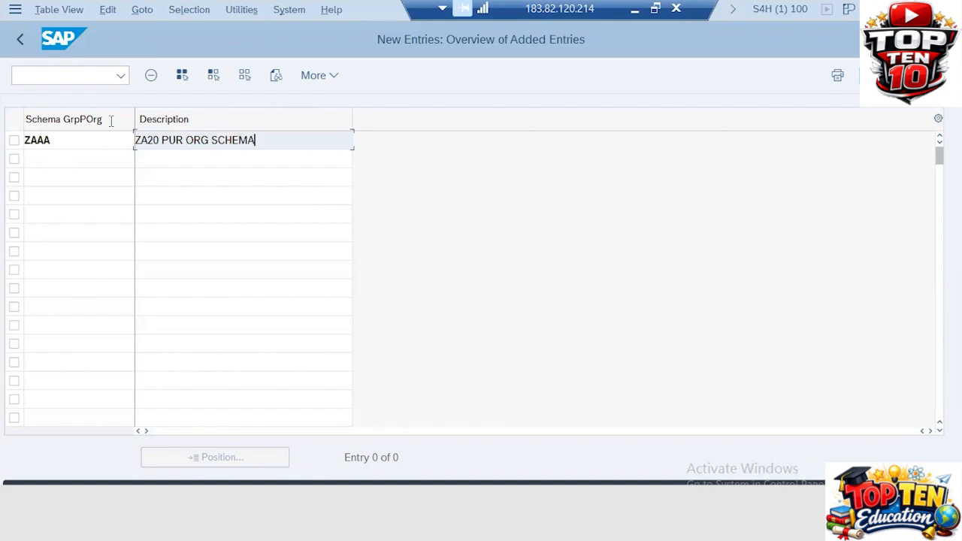
key("ctrl+s")
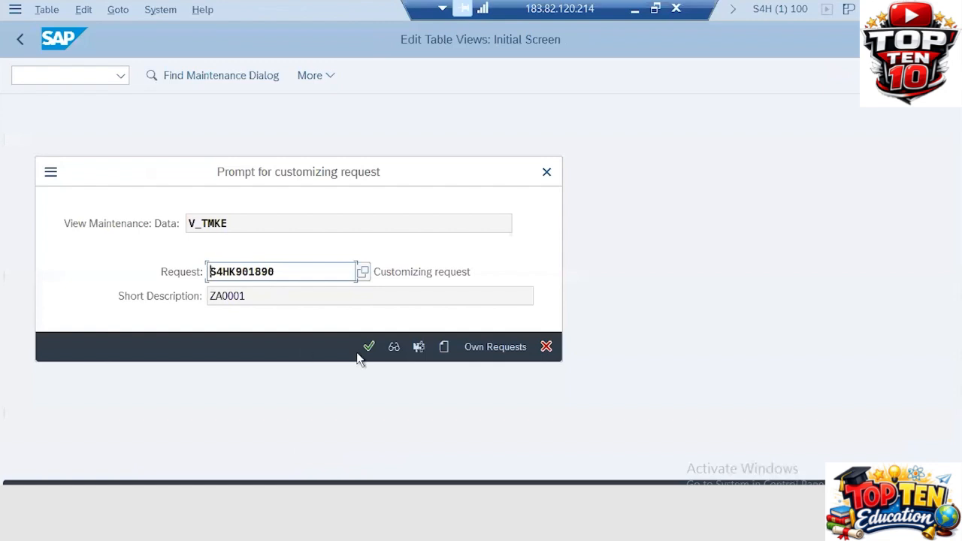
left_click(369, 346)
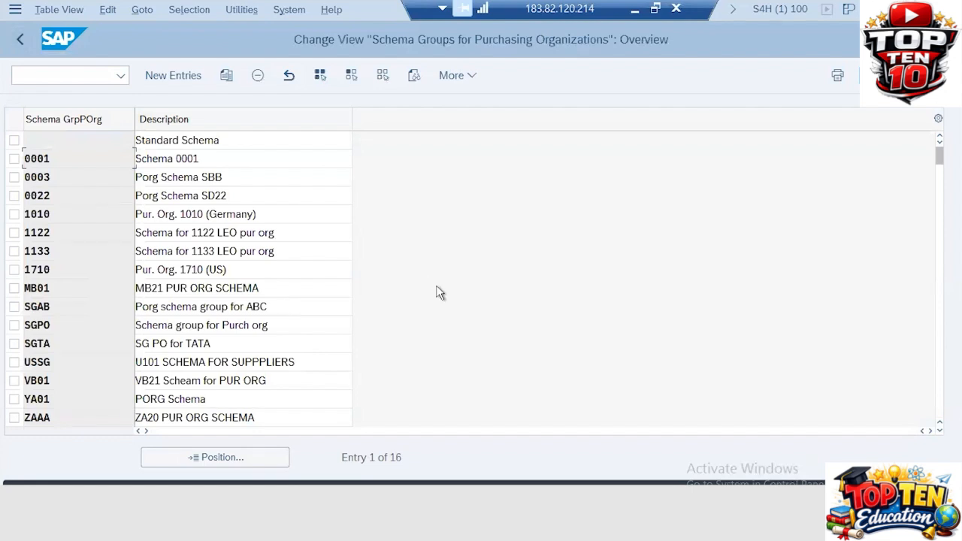
key("alt+Tab")
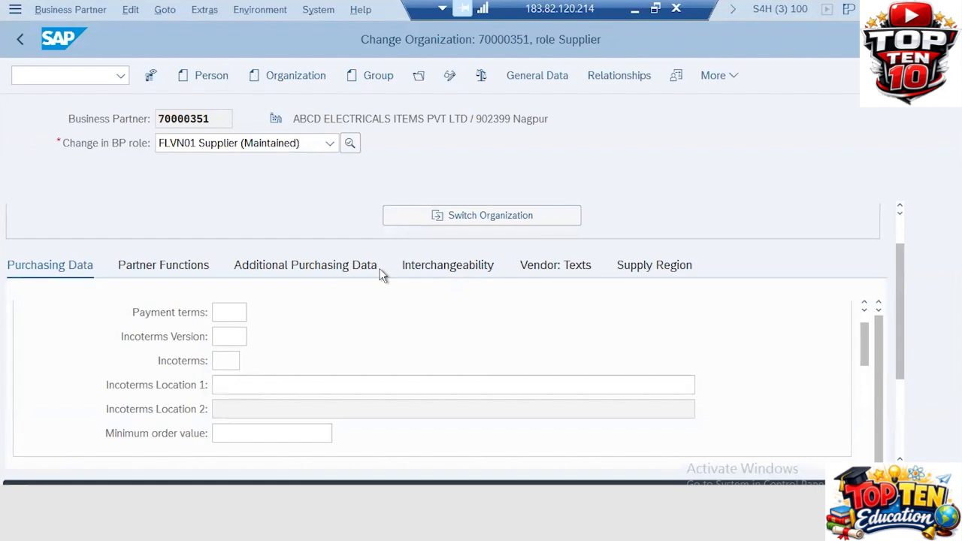
- Open the assignment of schema groups to purchasing organizations
key("alt+Tab")
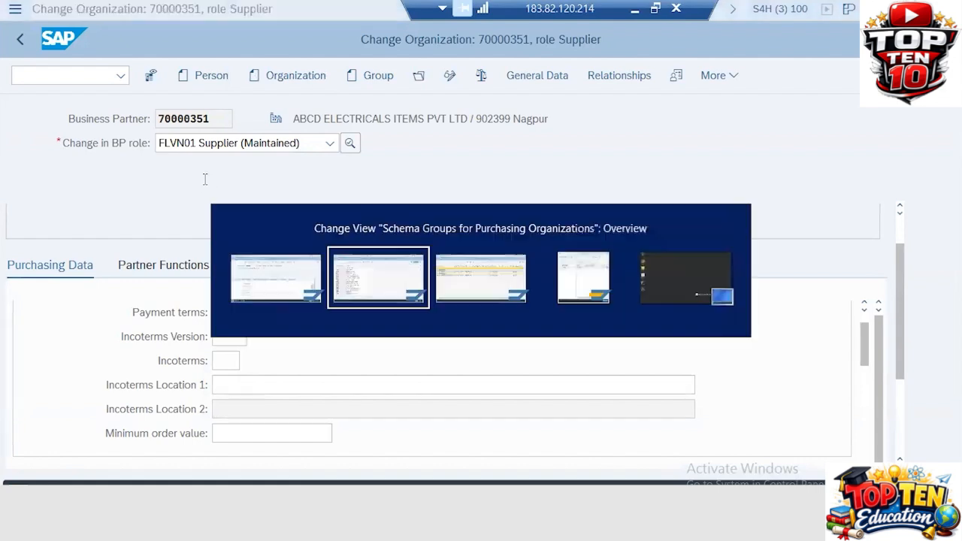
left_click(20, 39)
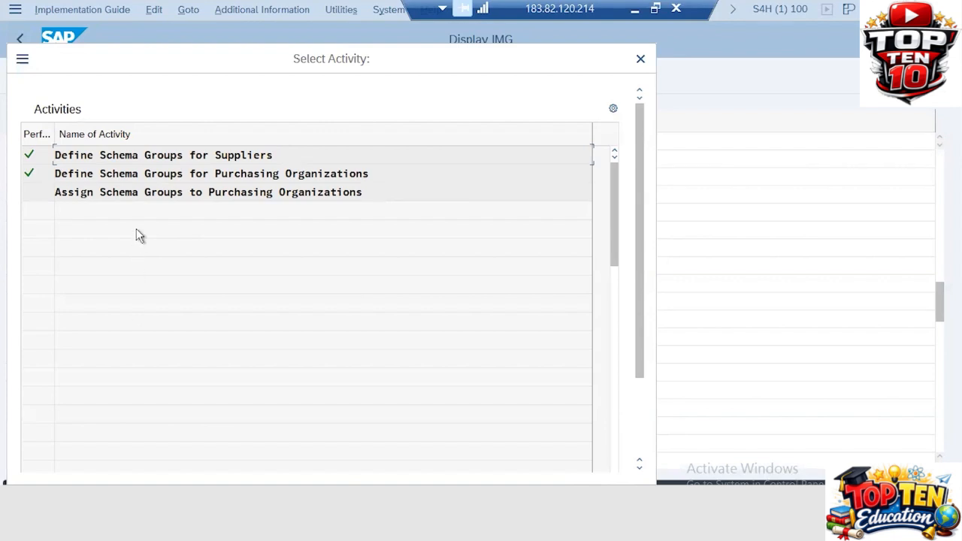
double_click(94, 194)
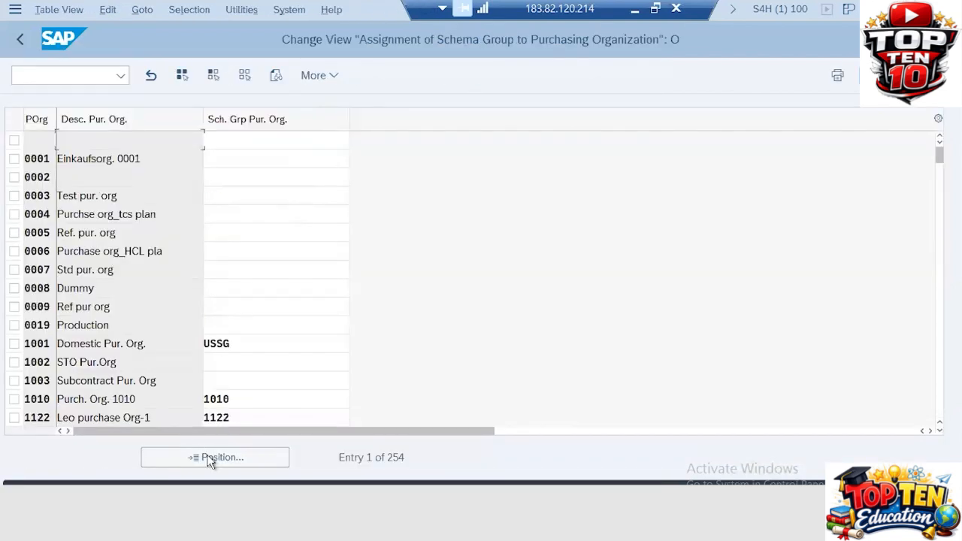
- Assign schema group ZAAA to purchasing organizations ZA51, ZA52 and ZA53 and save to the request
left_click(210, 460)
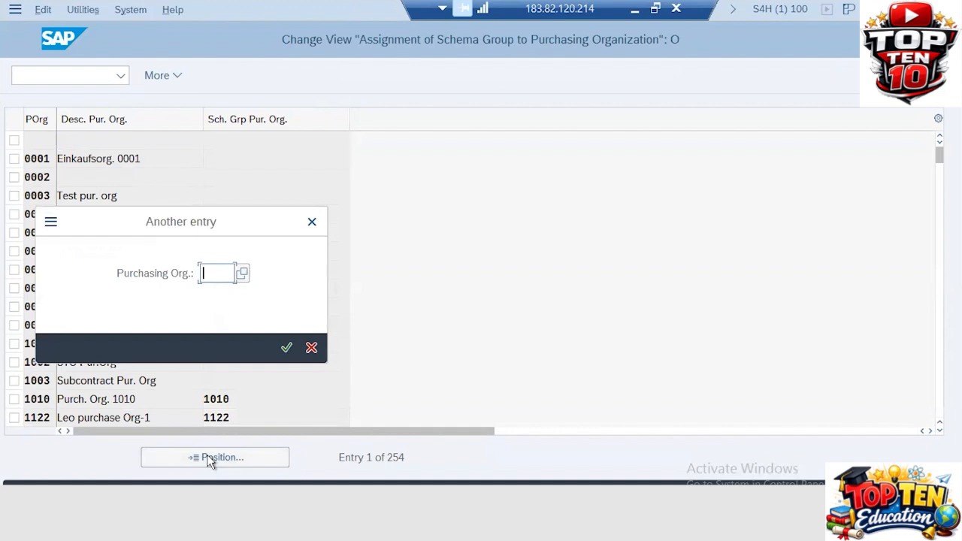
type("ZA51")
key("Return")
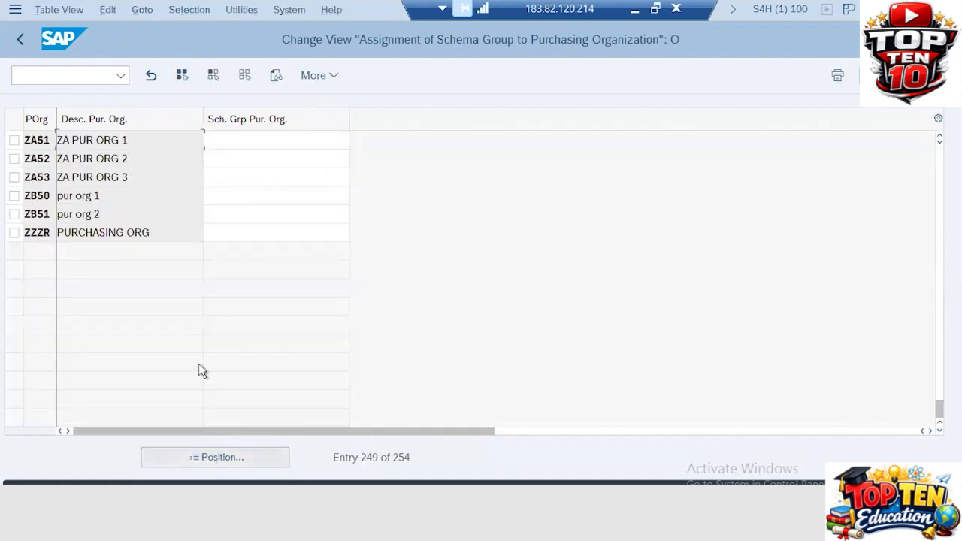
left_click(251, 138)
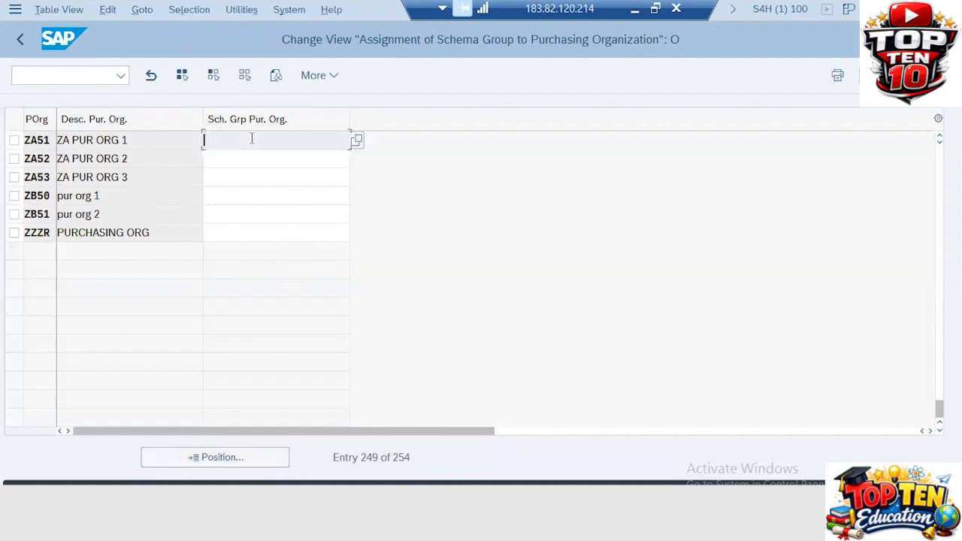
type("ZAAA")
left_click(241, 160)
type("ZA")
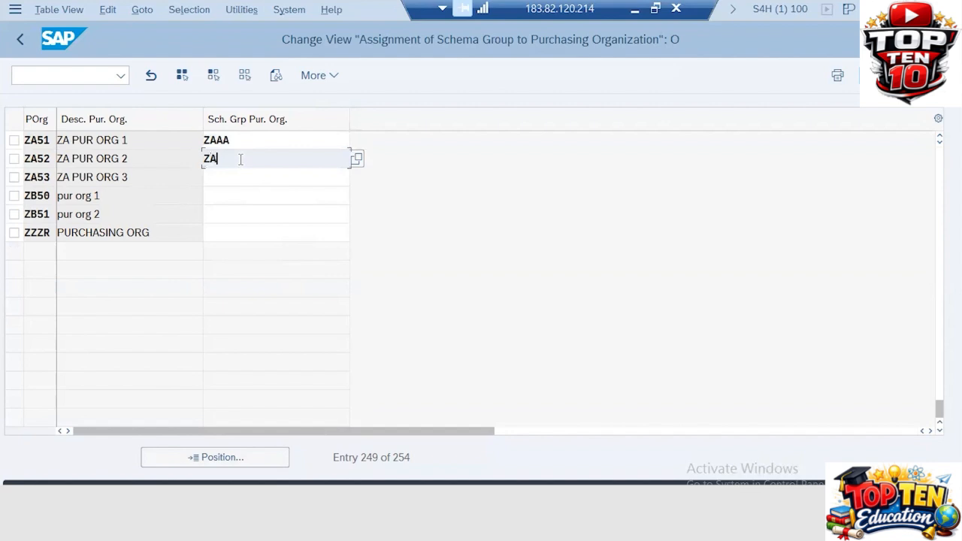
type("AA")
left_click(216, 177)
type("ZAAA")
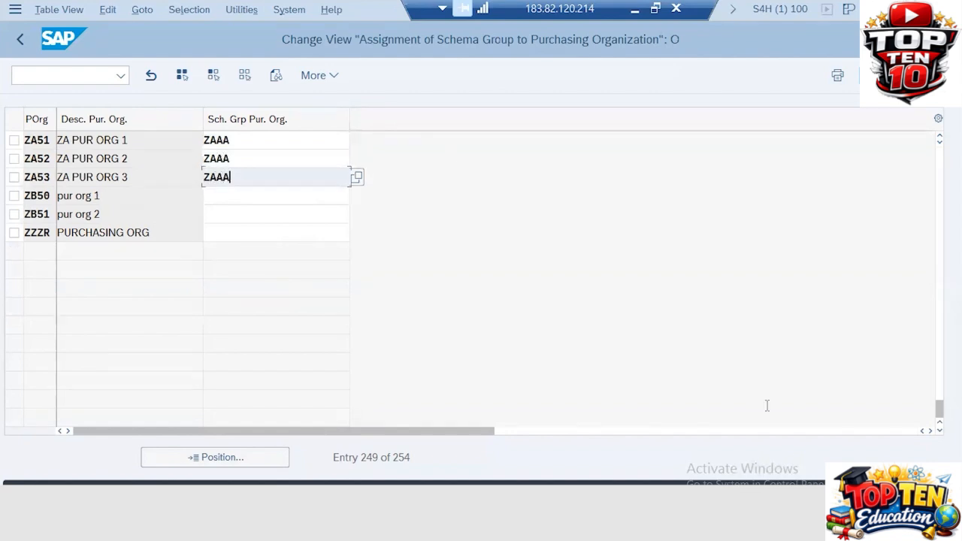
key("ctrl+s")
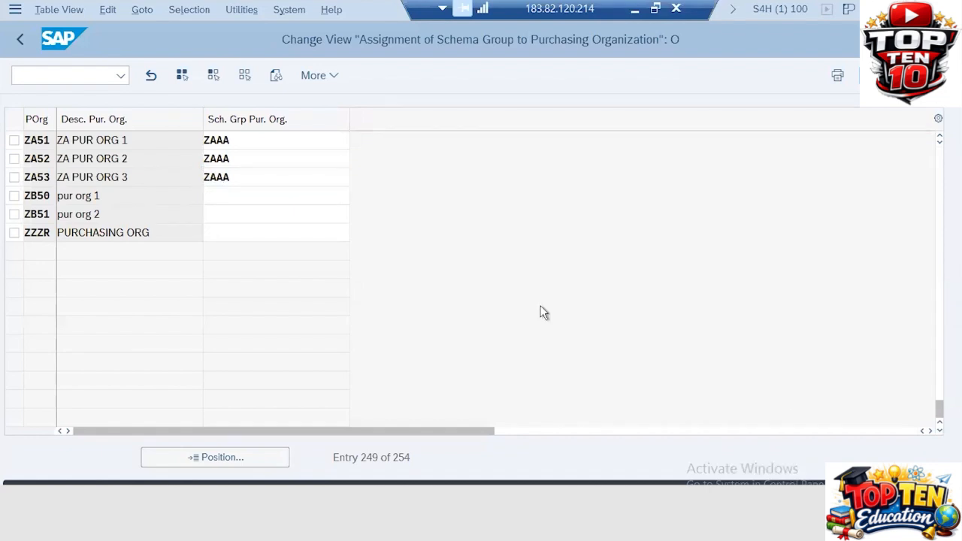
left_click(369, 348)
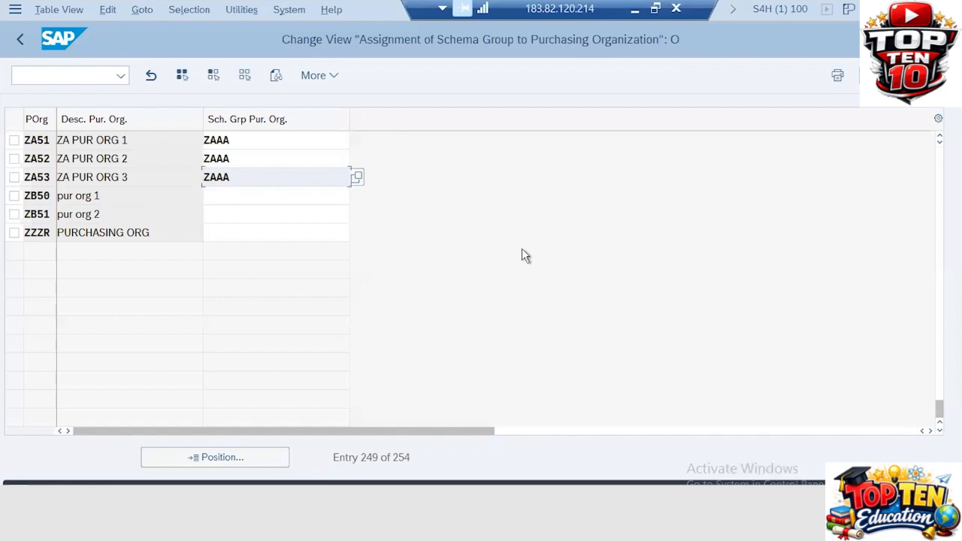
- Go back to the IMG activity list
left_click(58, 9)
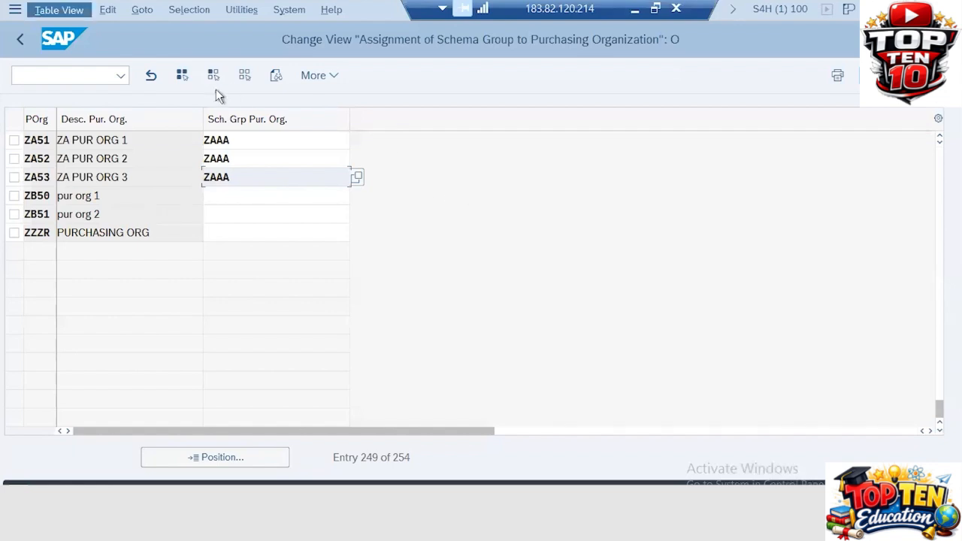
left_click(433, 217)
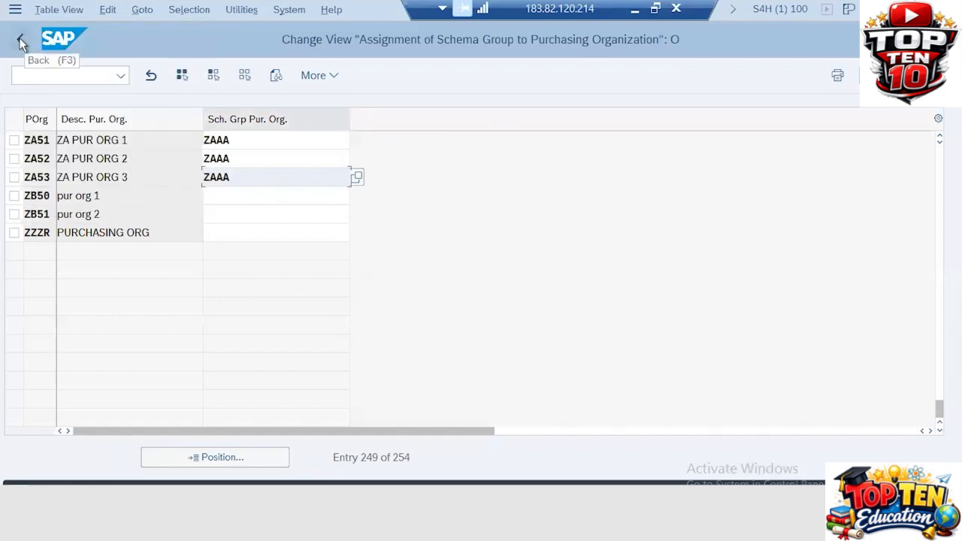
left_click(21, 42)
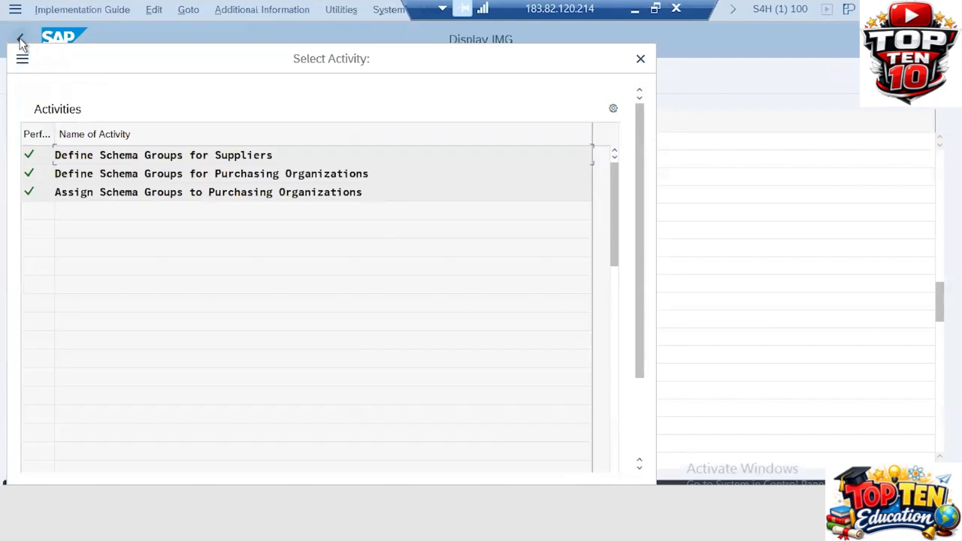
- Under Define Schema Determination, open Determine Calculation Schema for Standard Purchase Orders
left_click(640, 60)
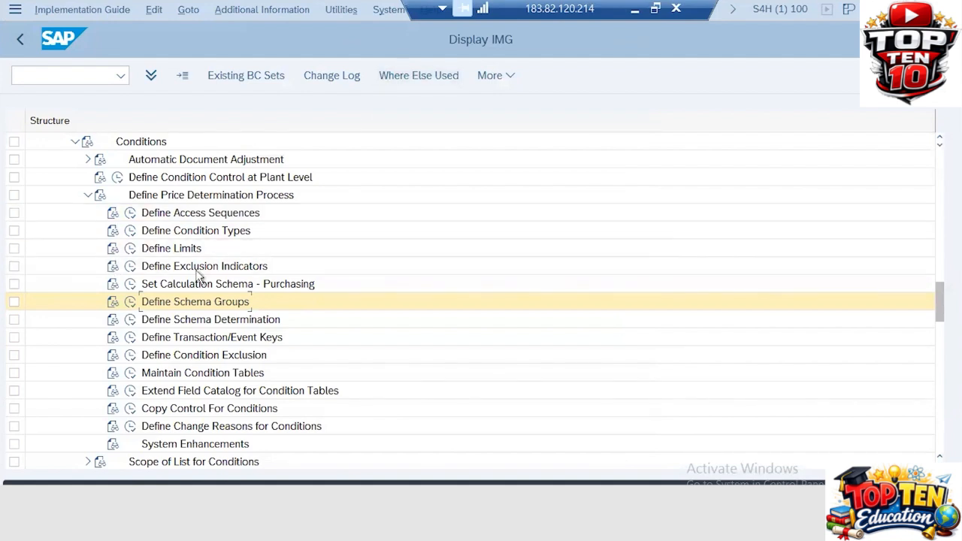
left_click(129, 319)
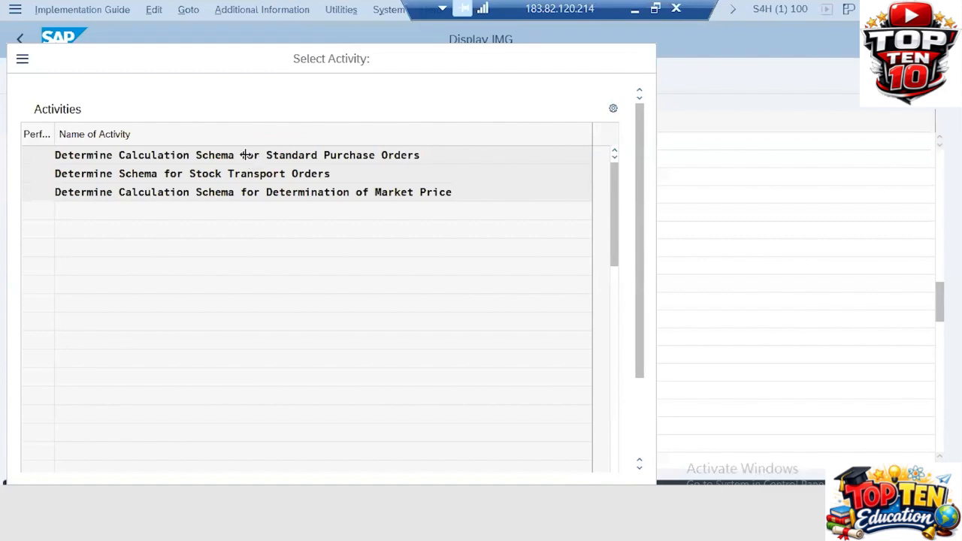
double_click(245, 155)
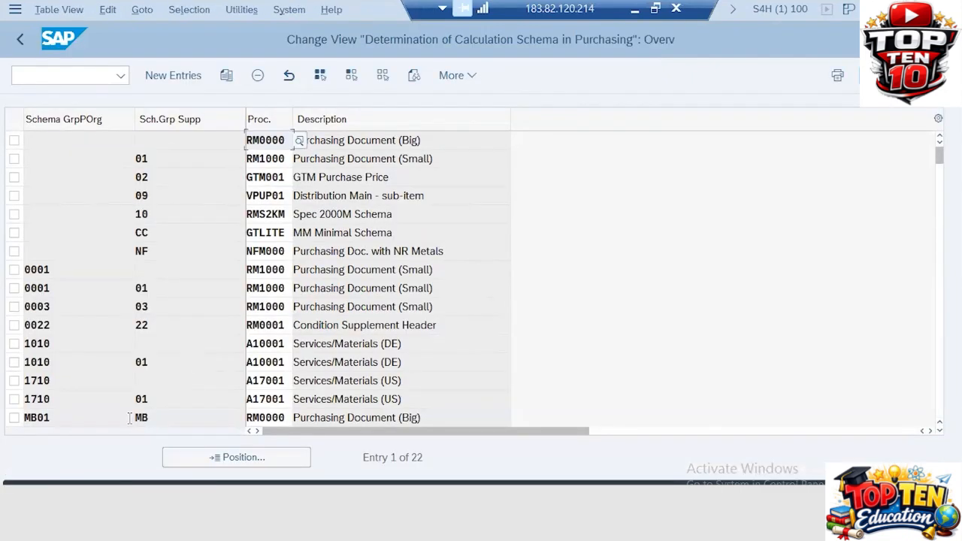
- Add determination entry ZAAA, ZA, RM1000 and save it under the customizing request
left_click(168, 75)
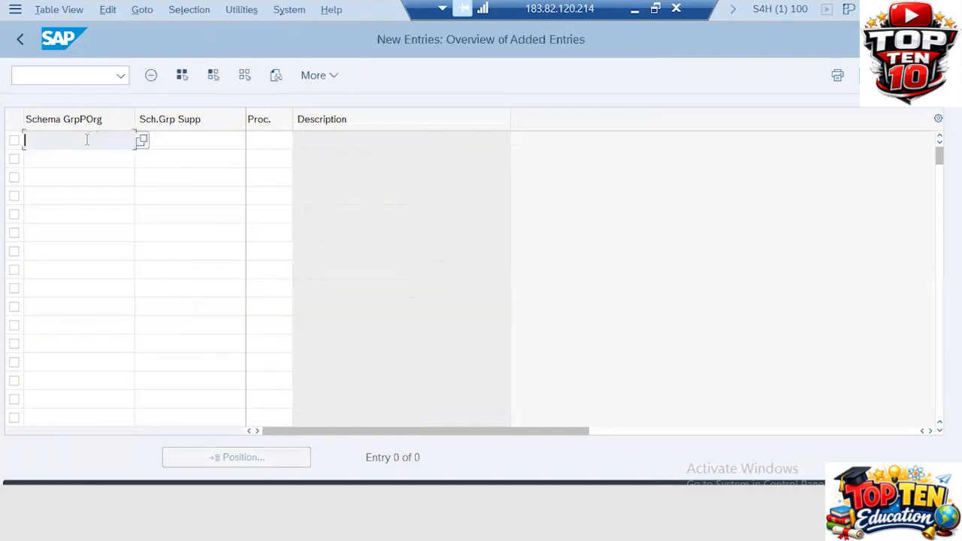
type("ZAAA")
key("Tab")
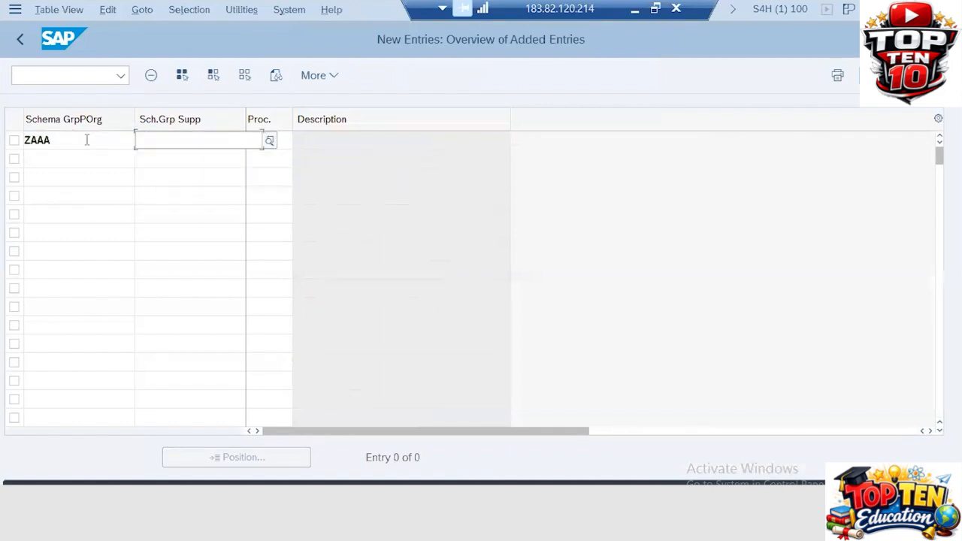
type("ZA")
key("Tab")
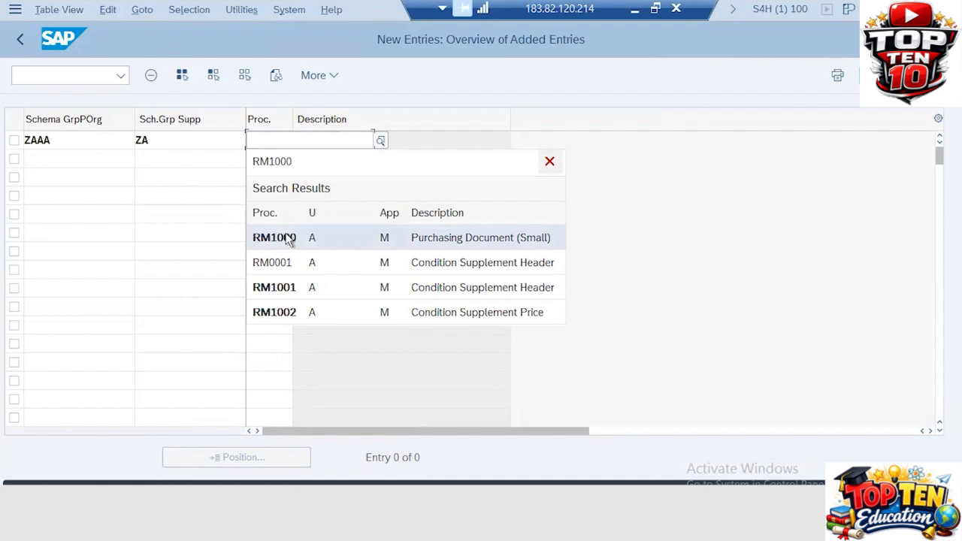
left_click(288, 239)
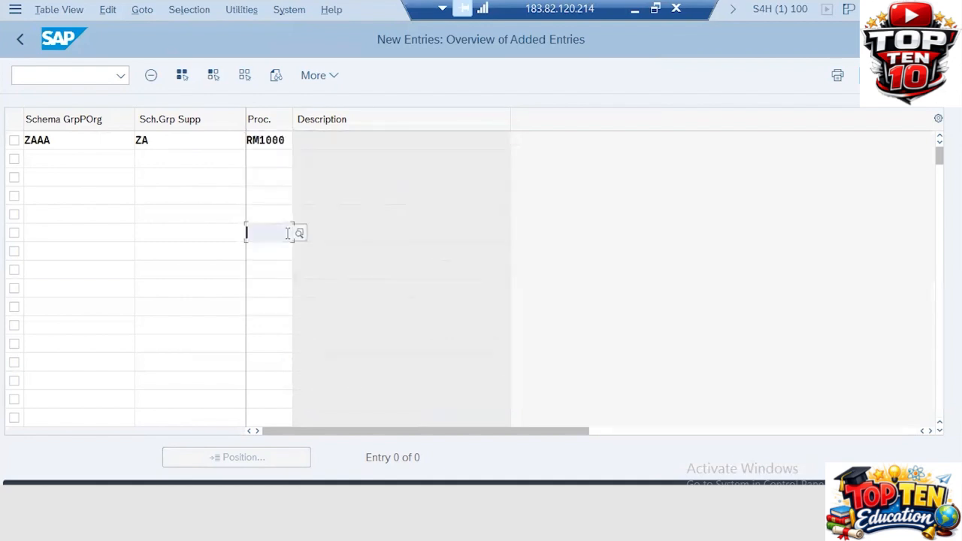
key("Return")
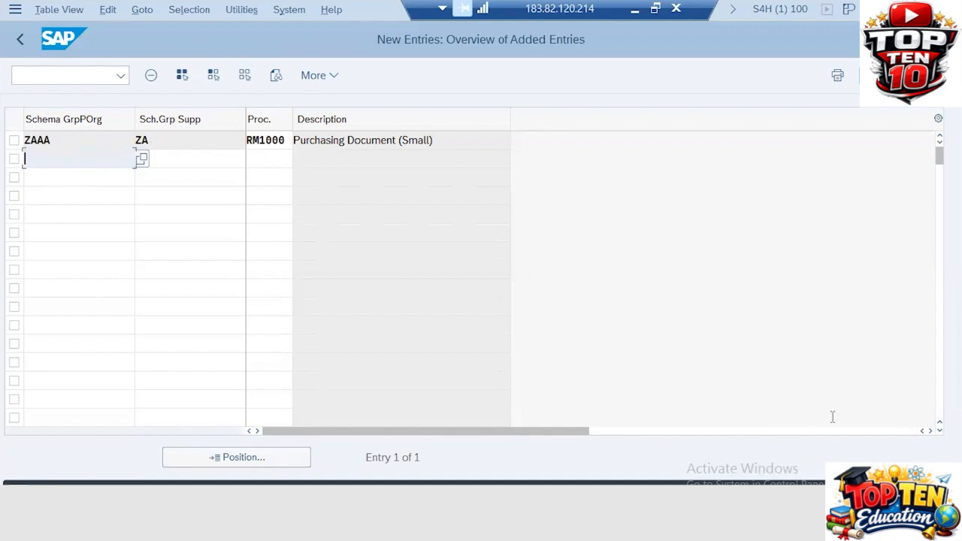
key("ctrl+s")
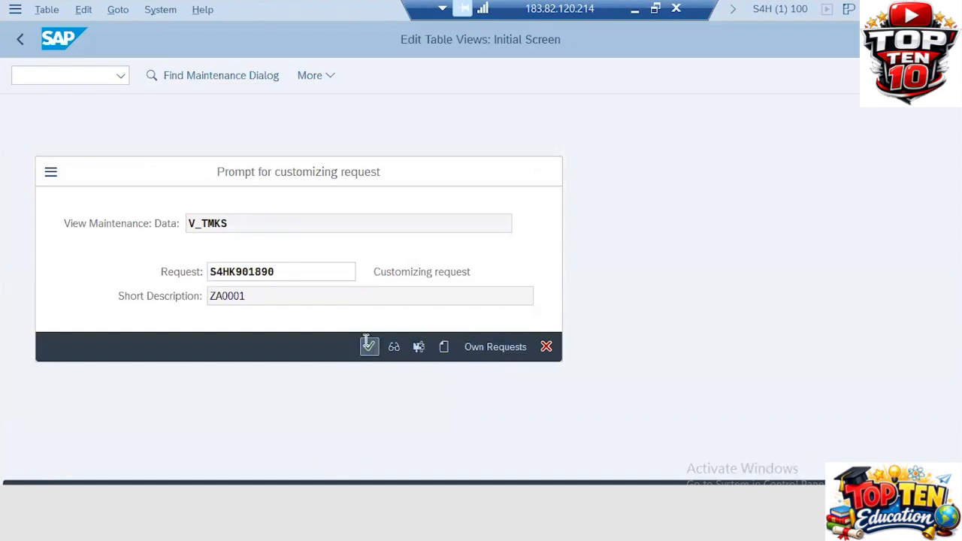
left_click(368, 347)
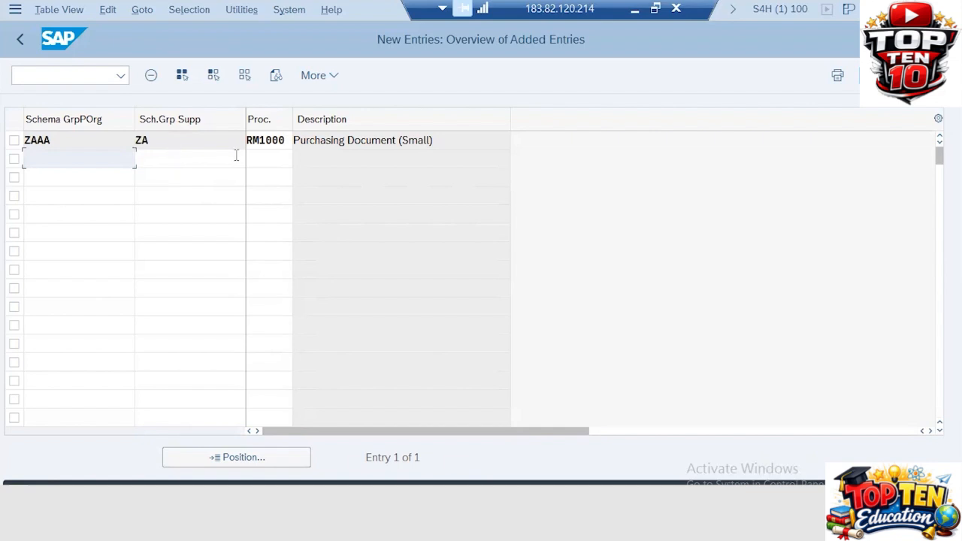
- Highlight the RM1000 schema value, then minimize SAP to show the slides
left_click(86, 162)
double_click(278, 139)
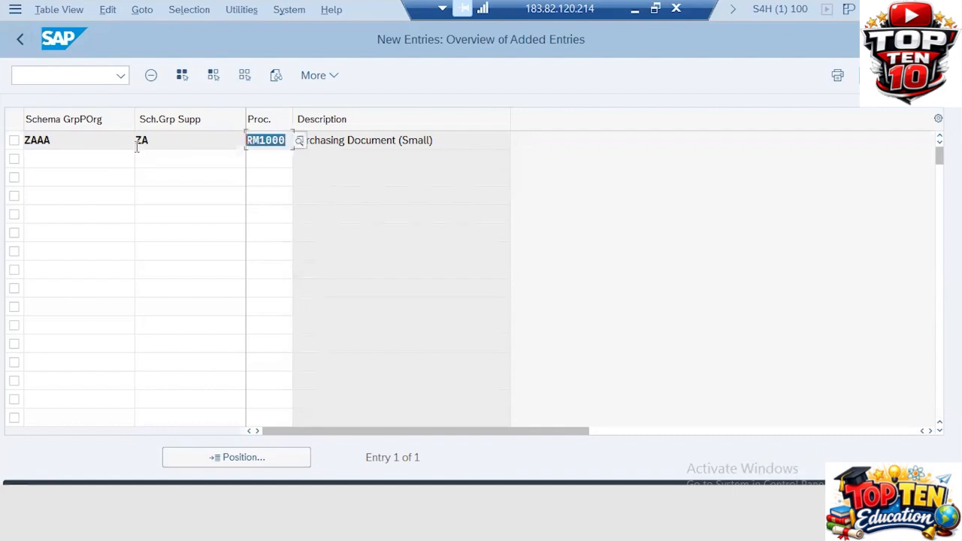
left_click(635, 9)
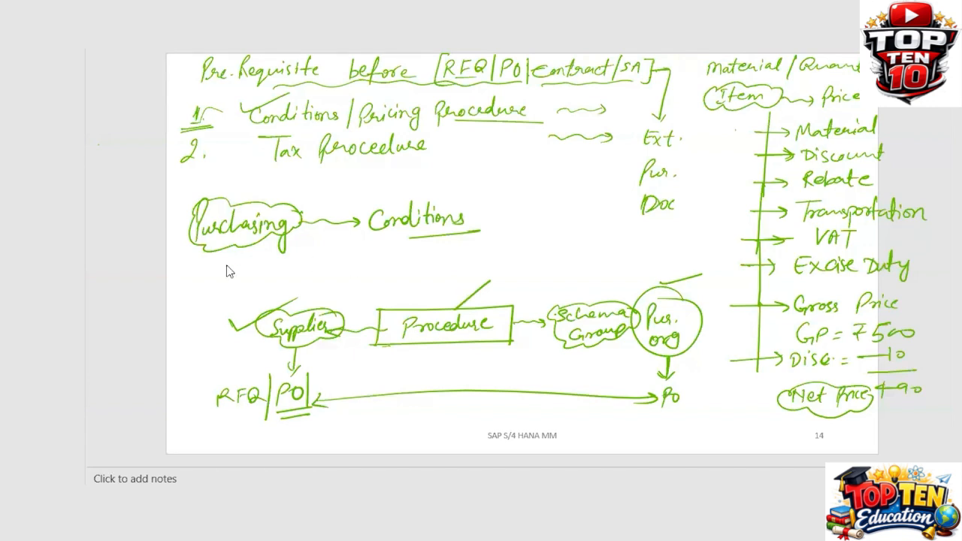
- Go to slide 15, check the first RFQ bullet and underline 'quotation'
key("Page_Down")
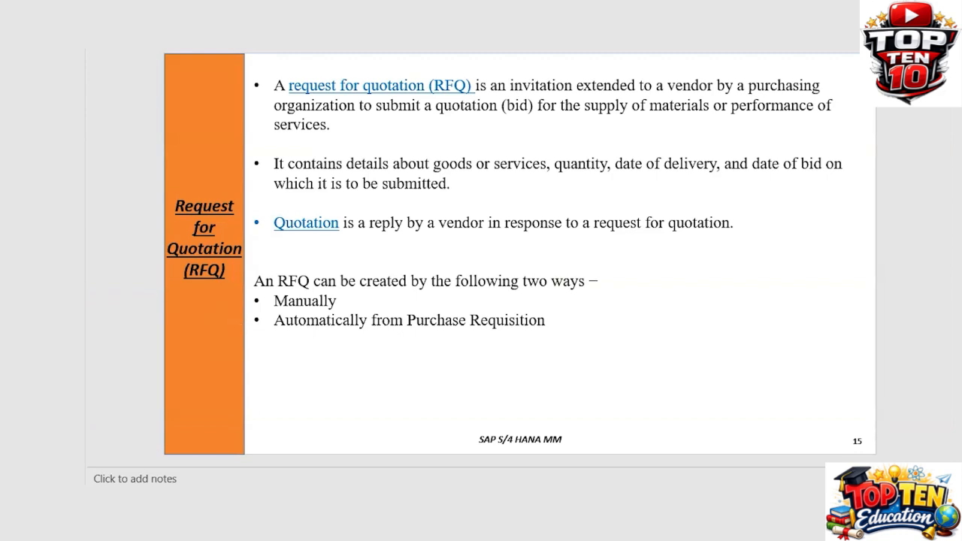
left_click_drag(257, 82, 289, 67)
left_click_drag(461, 118, 502, 115)
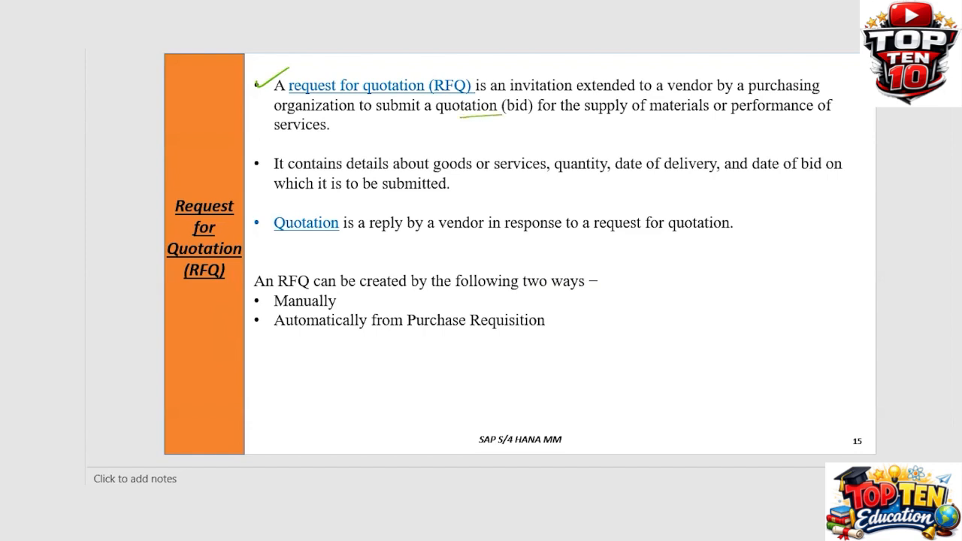